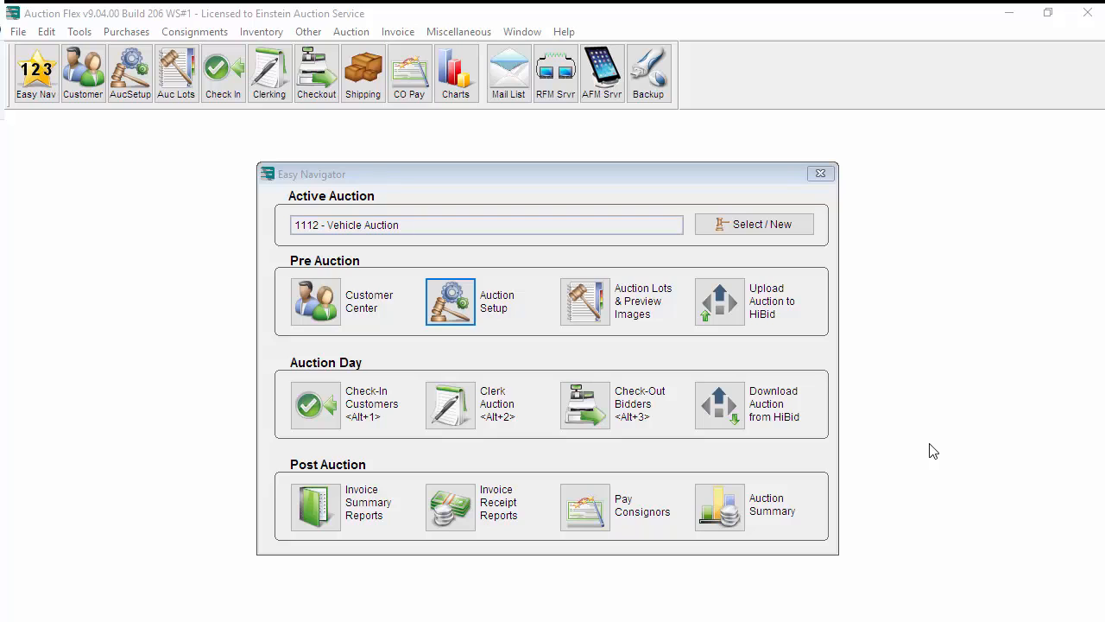
- Review the Vehicle Auction's setup: general, buyer premium and tax settings, Buyer's Premium and Title Fee charges, and commission scale
{"action": "left_click", "coordinate": [434, 304]}
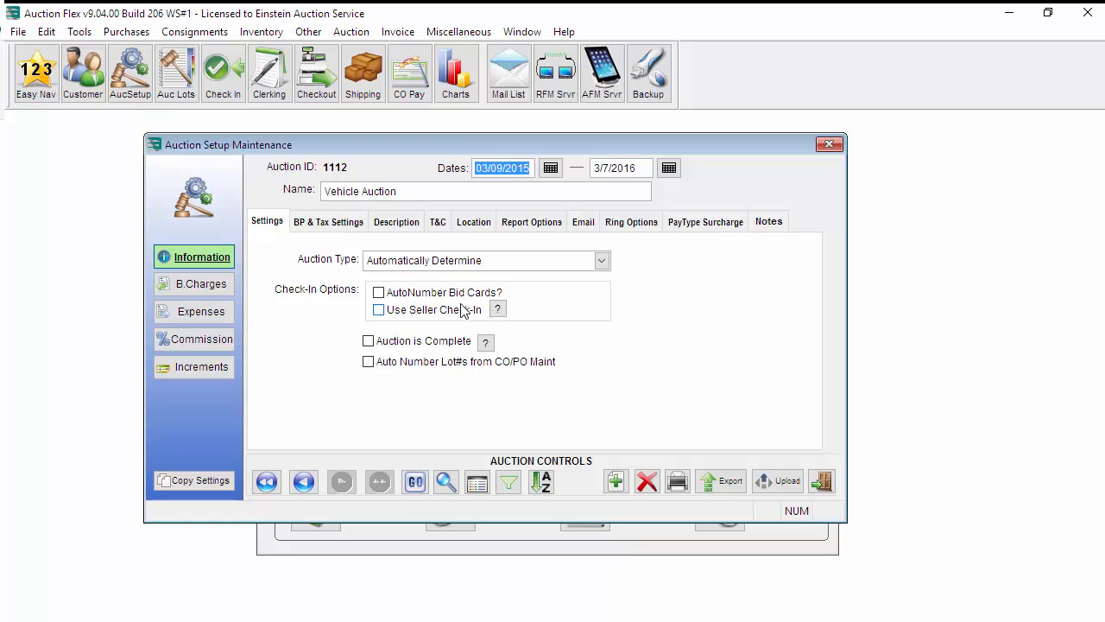
{"action": "left_click", "coordinate": [324, 221]}
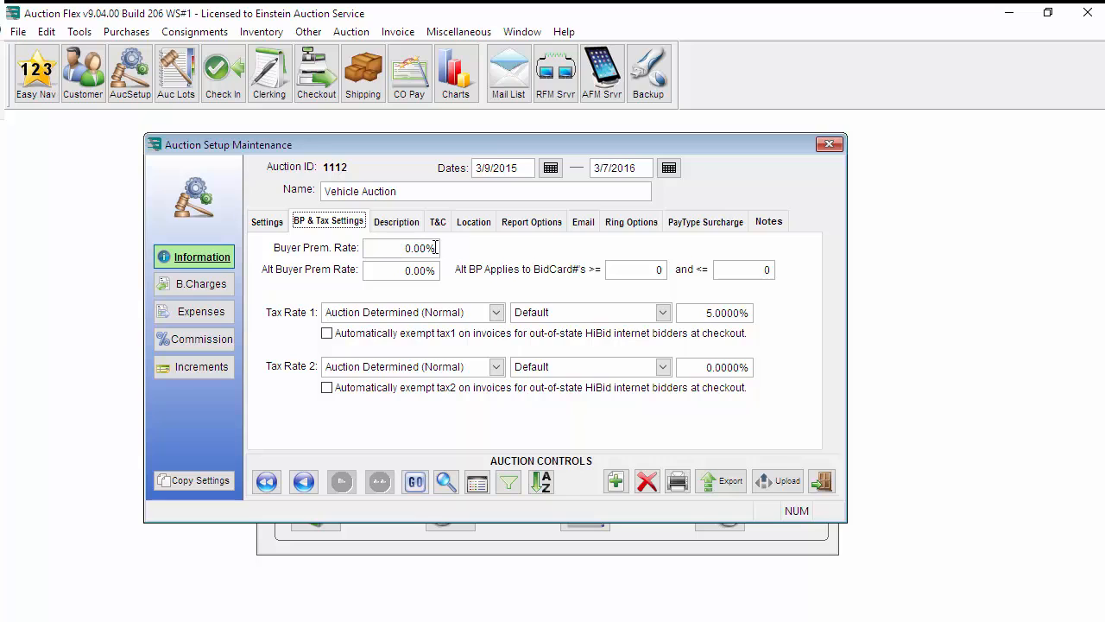
{"action": "left_click", "coordinate": [170, 292]}
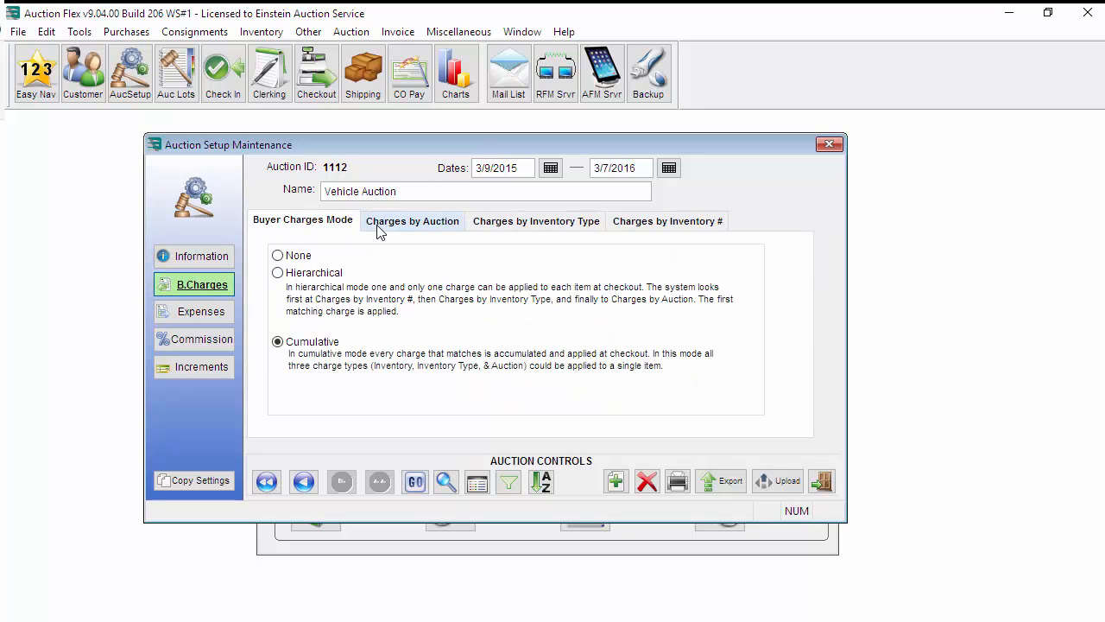
{"action": "left_click", "coordinate": [377, 223]}
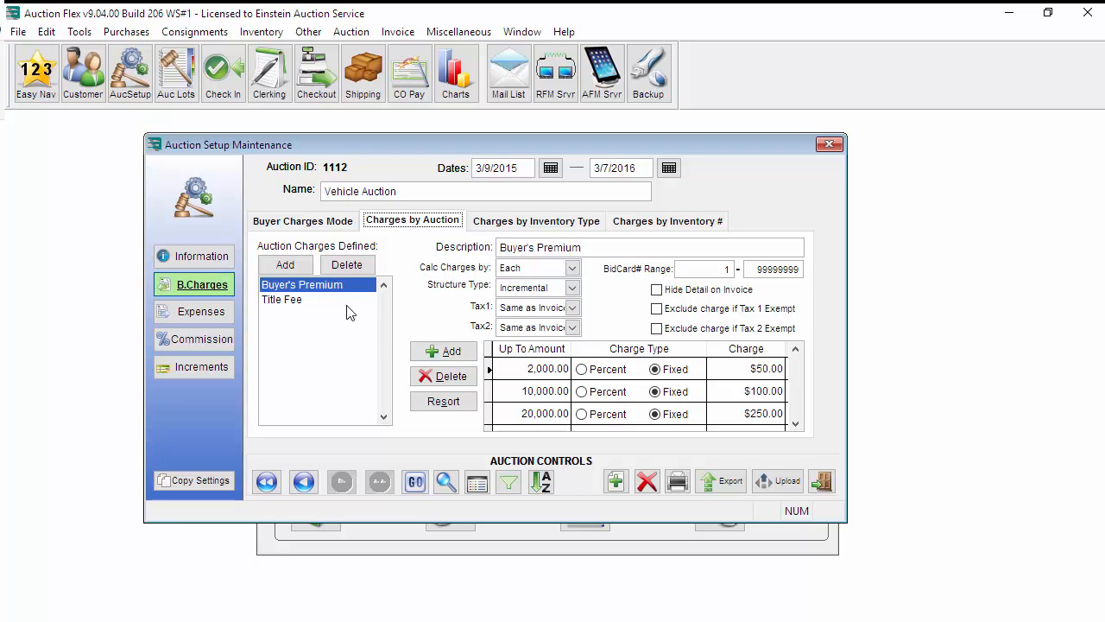
{"action": "left_click", "coordinate": [351, 300]}
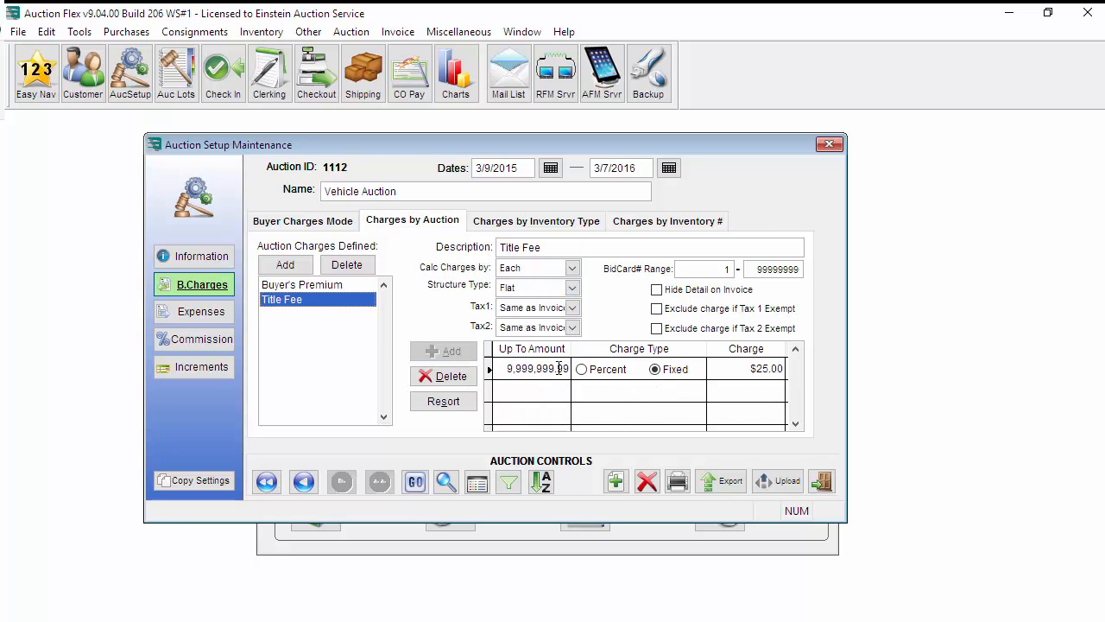
{"action": "left_click", "coordinate": [199, 341]}
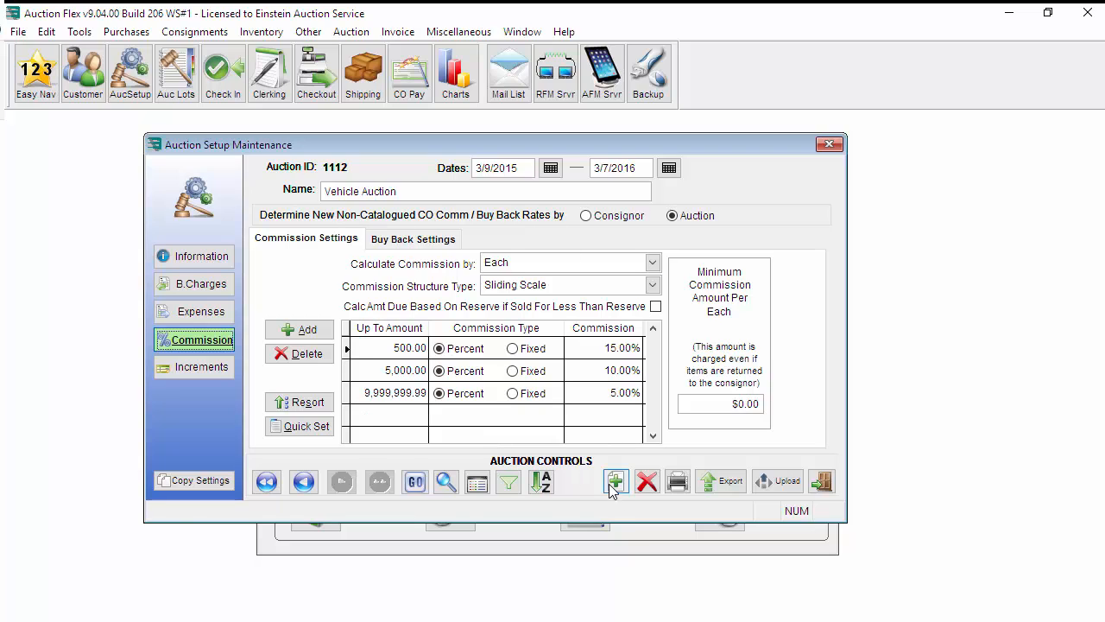
{"action": "left_click", "coordinate": [825, 478]}
- Create a new auction named "Pre-Auction Tips & Tricks" dated 3/7/2017, with the option to copy settings from another auction
{"action": "left_click", "coordinate": [738, 227]}
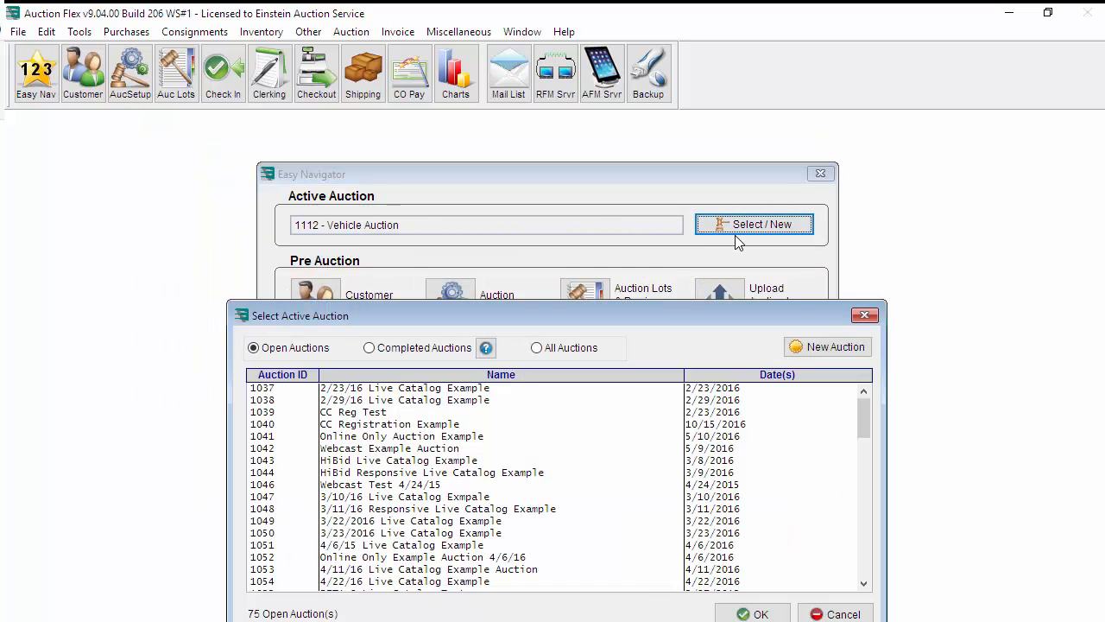
{"action": "left_click", "coordinate": [824, 346]}
{"action": "left_click", "coordinate": [528, 498]}
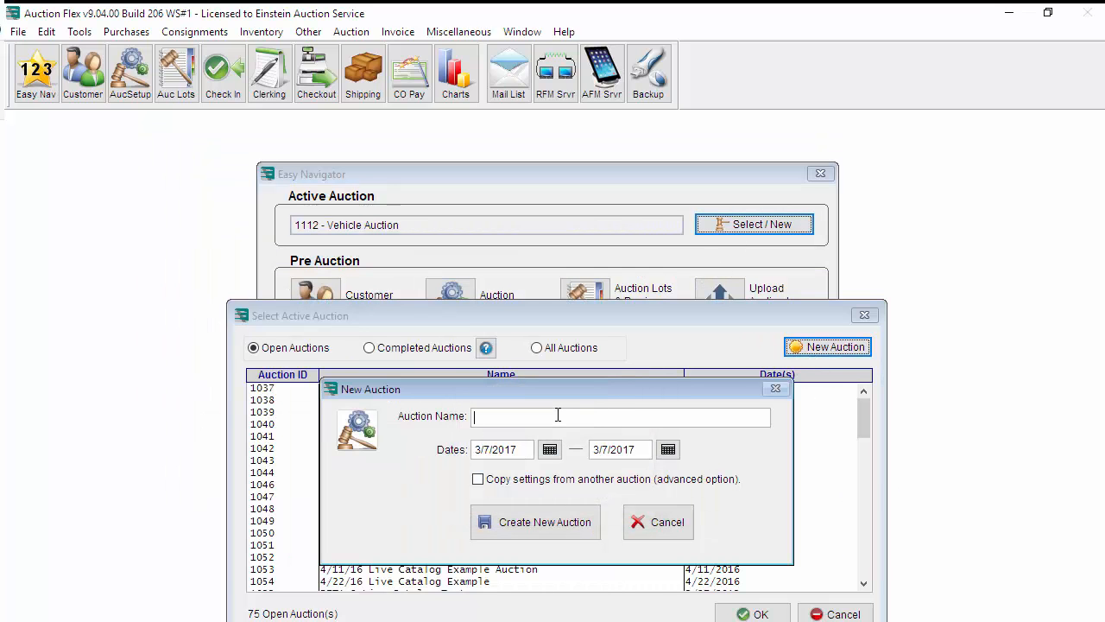
{"action": "type", "text": "Pre-Auction Tips & Tricks"}
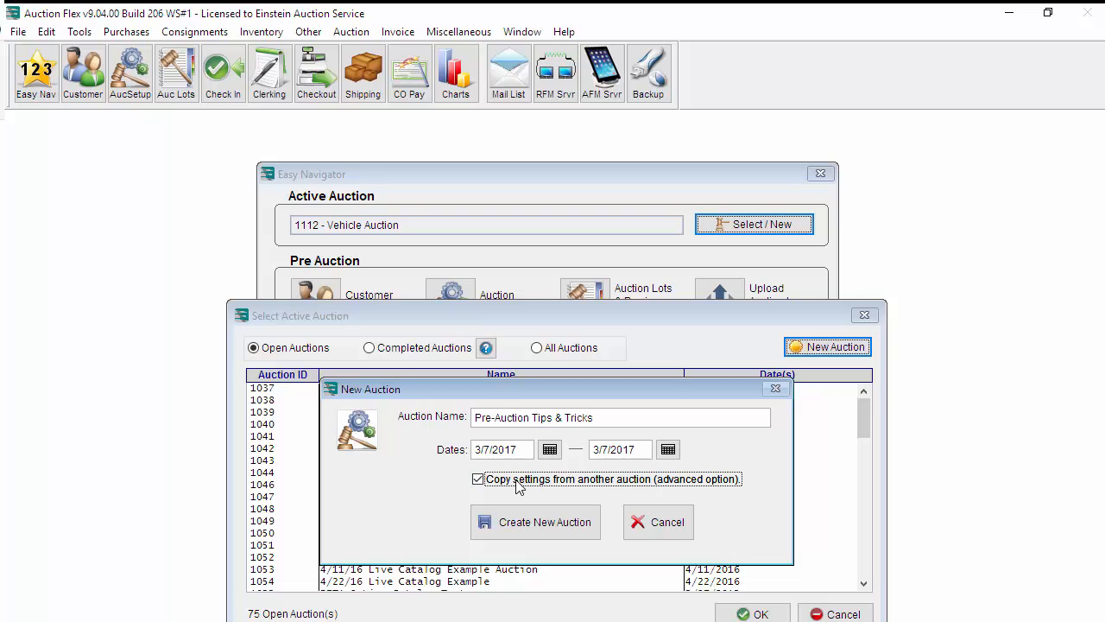
{"action": "left_click", "coordinate": [515, 523]}
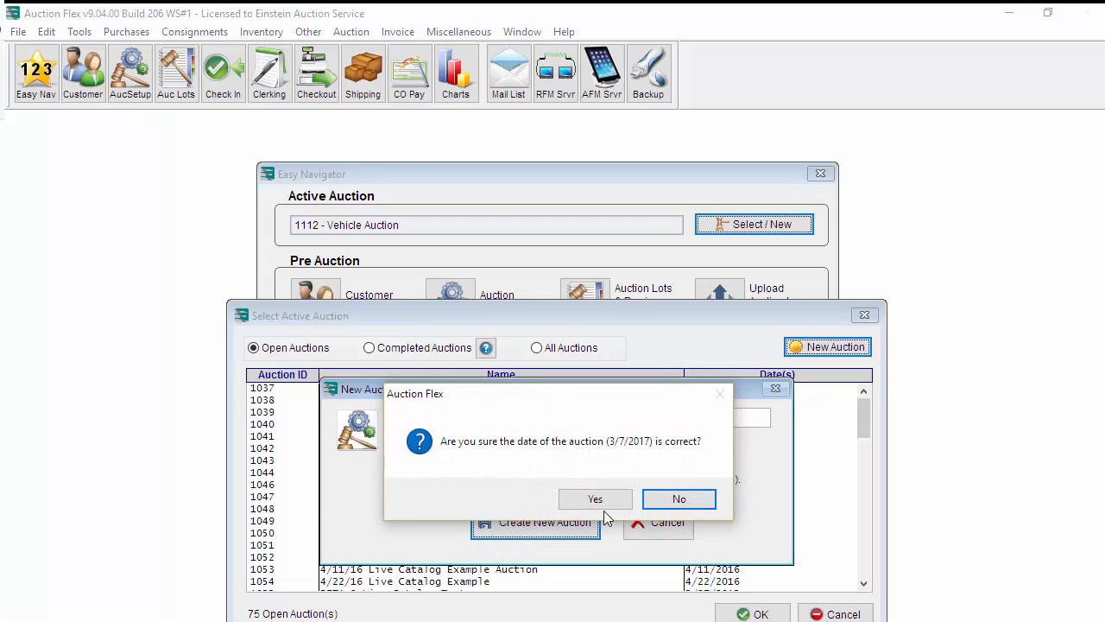
{"action": "left_click", "coordinate": [595, 498]}
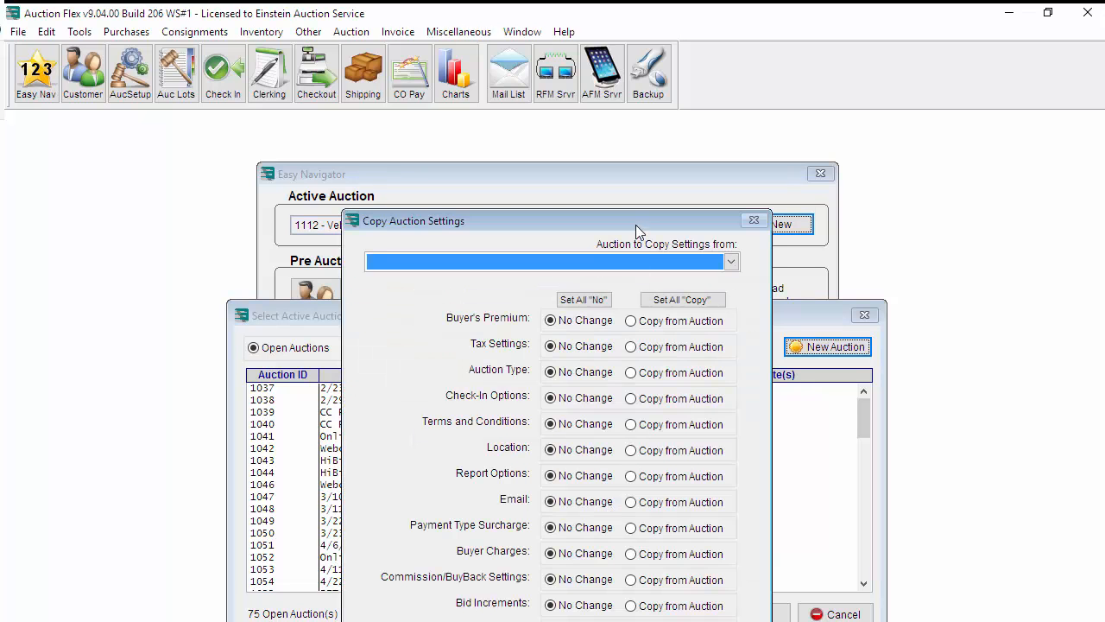
- Copy the Buyer's Premium, Buyer Charges and Upload Settings from auction 1112 - Vehicle Auction into the new auction
{"action": "left_click_drag", "start_coordinate": [635, 225], "coordinate": [600, 116]}
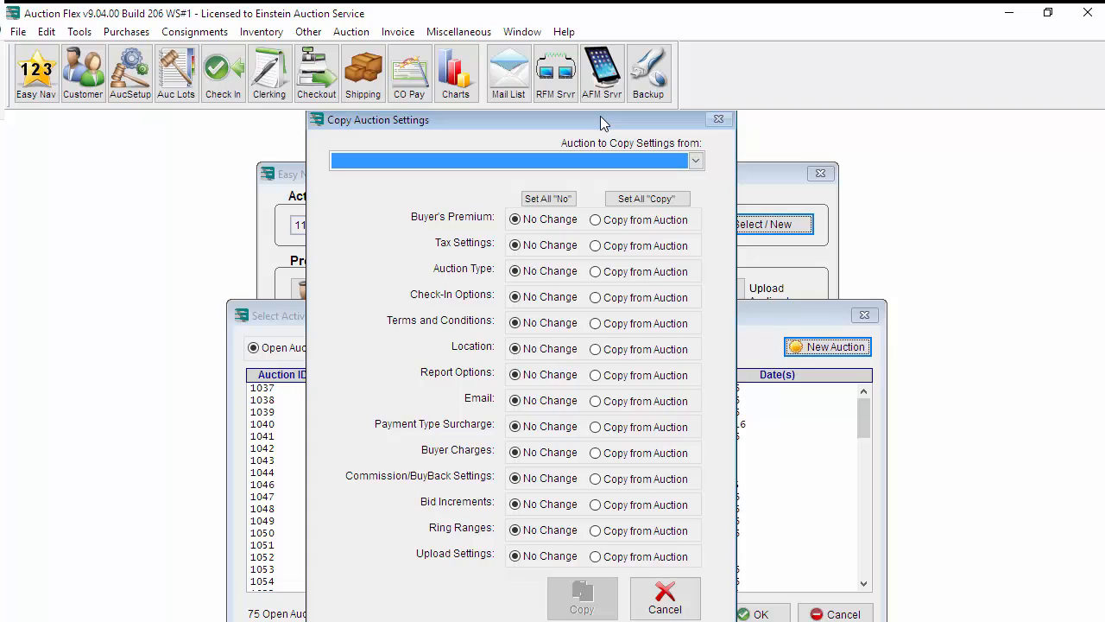
{"action": "left_click", "coordinate": [607, 161]}
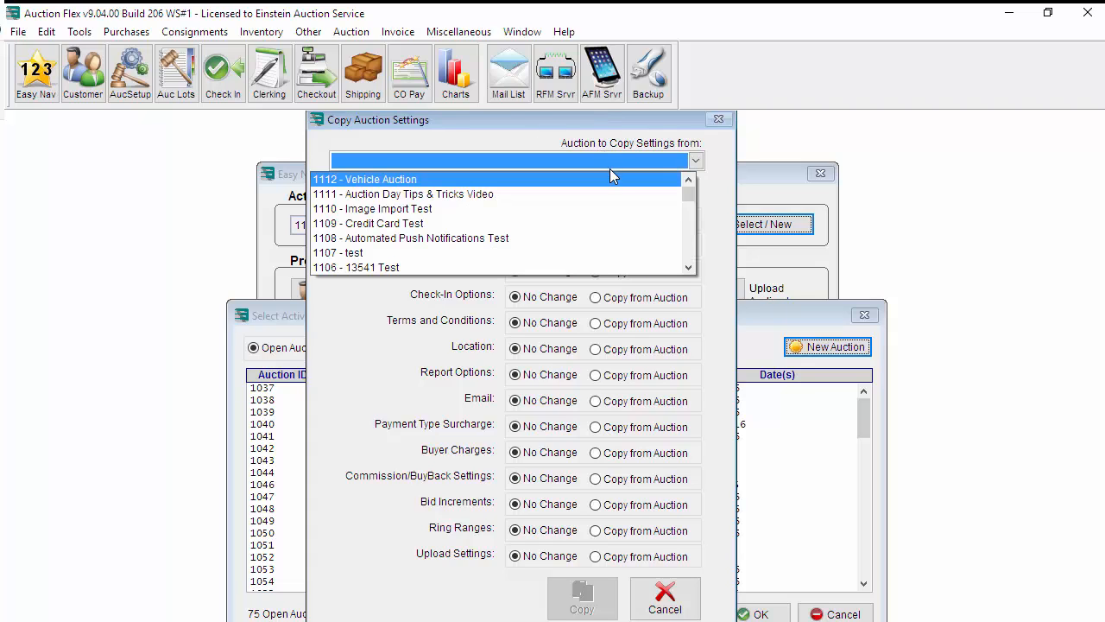
{"action": "left_click", "coordinate": [613, 181]}
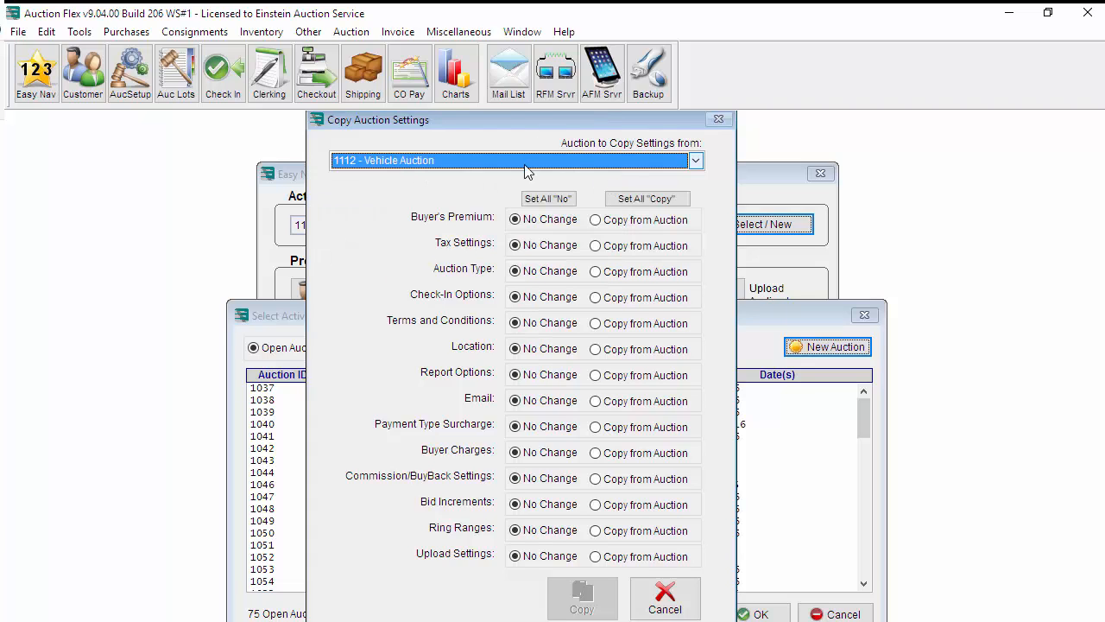
{"action": "left_click", "coordinate": [615, 227]}
{"action": "left_click", "coordinate": [615, 453]}
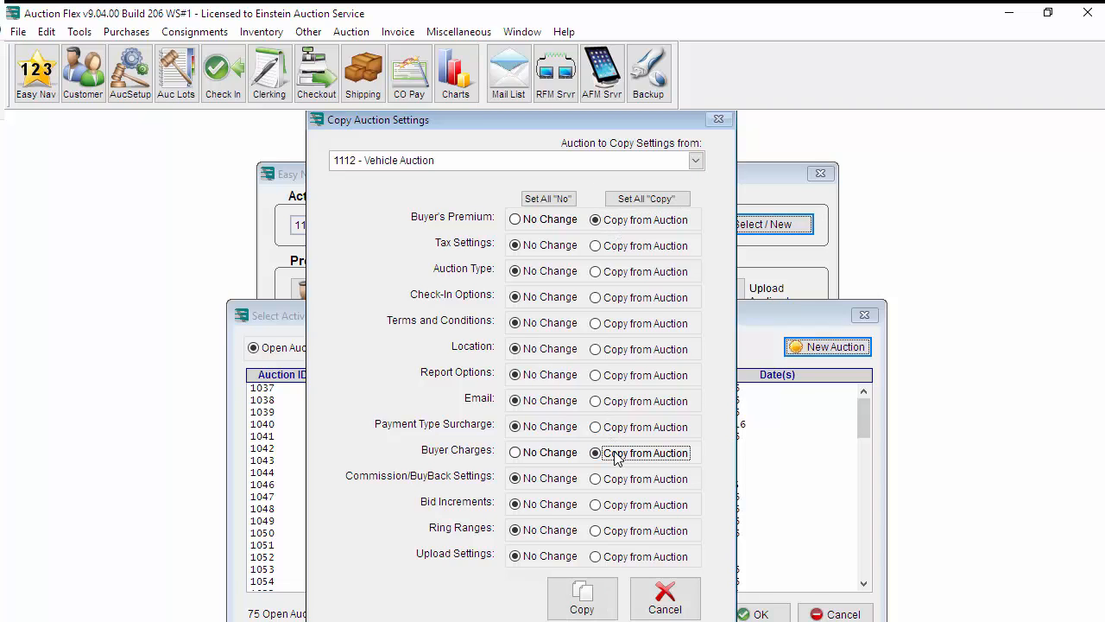
{"action": "left_click", "coordinate": [615, 558]}
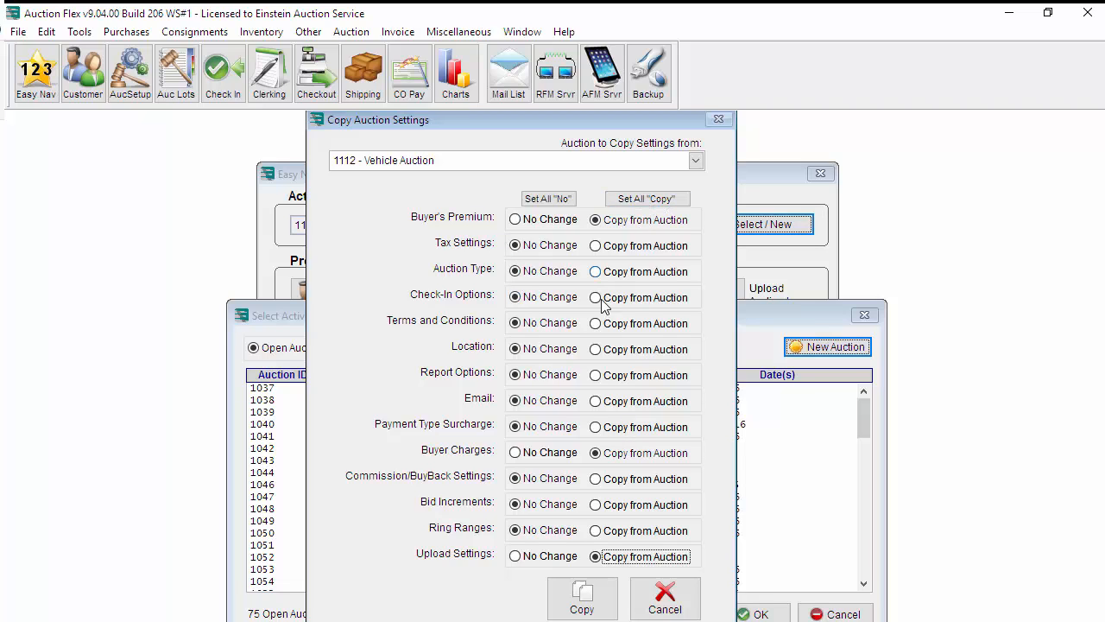
{"action": "left_click", "coordinate": [583, 598]}
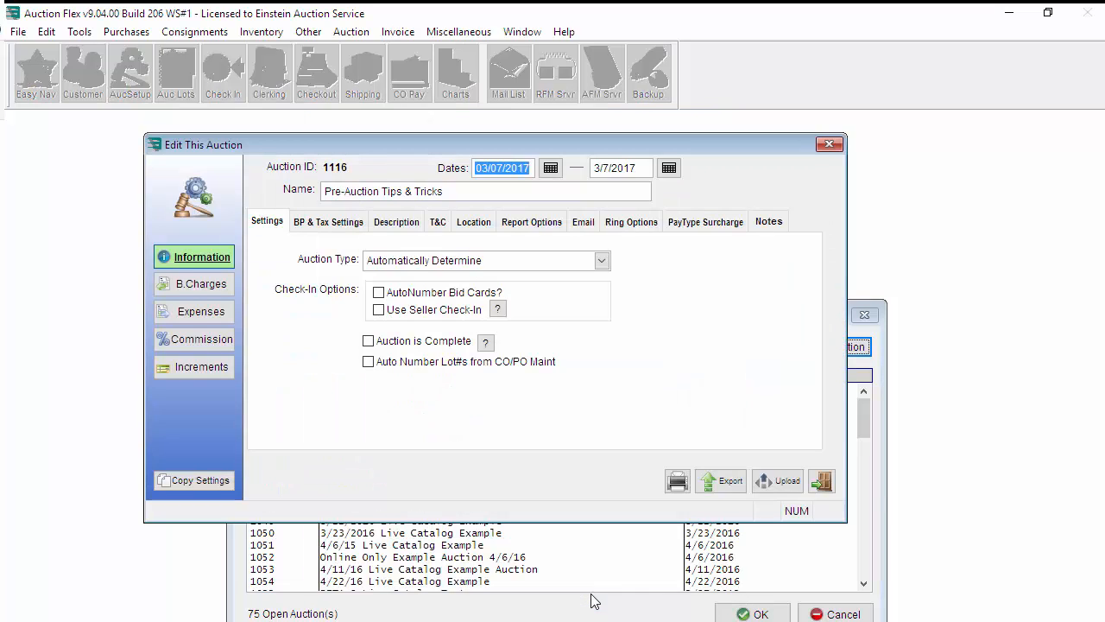
- Check the new auction's buyer premium, tax, buyer charge and commission settings, and make it the active auction
{"action": "left_click", "coordinate": [330, 222]}
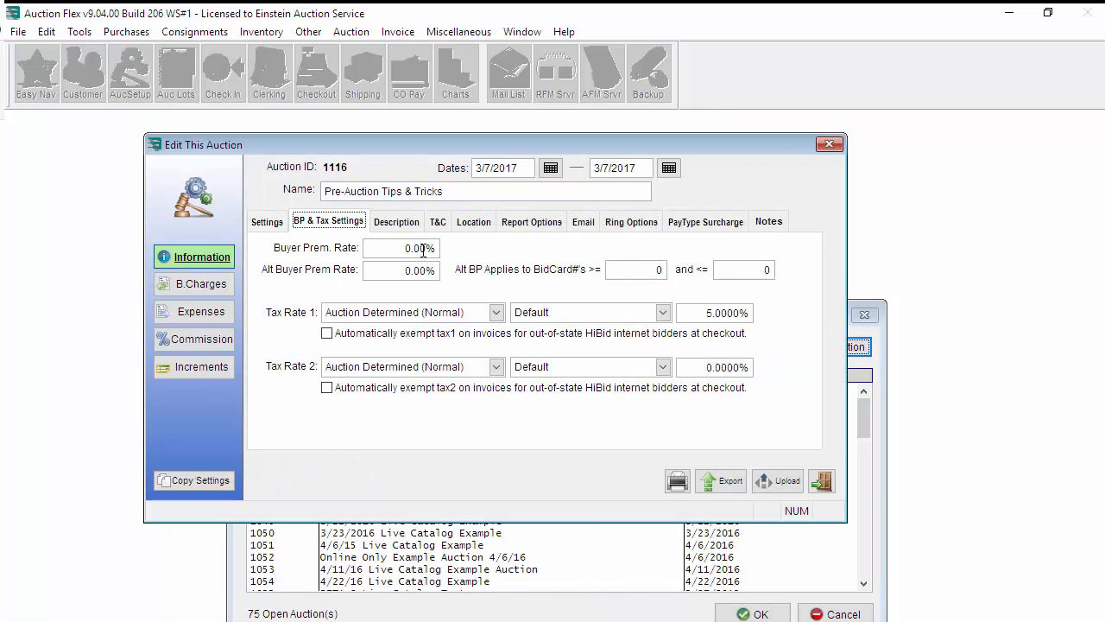
{"action": "left_click", "coordinate": [205, 289]}
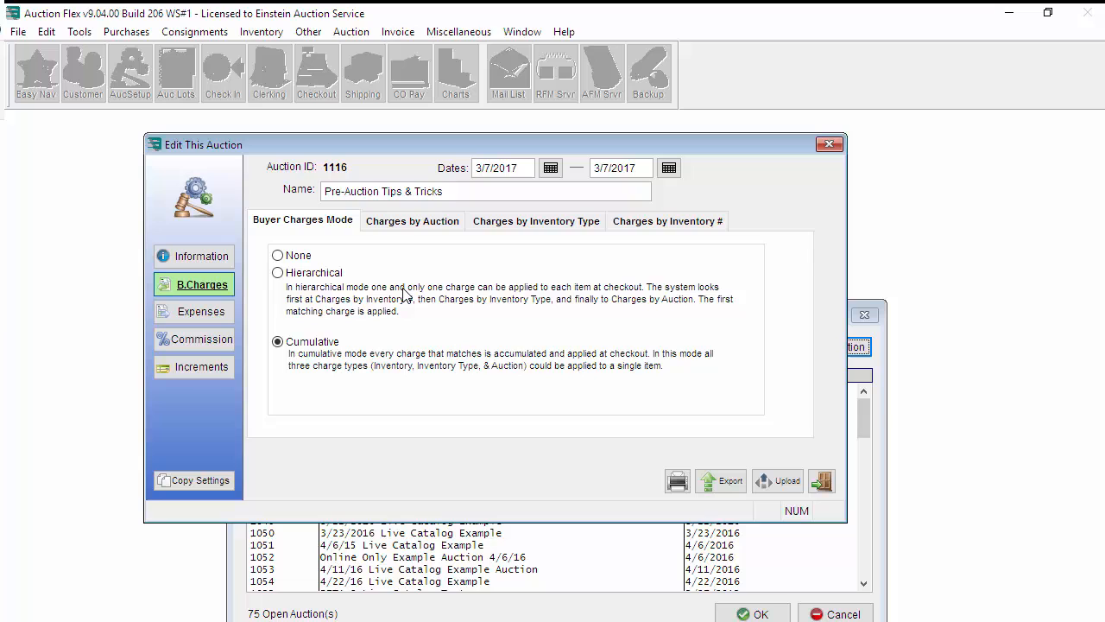
{"action": "left_click", "coordinate": [412, 223]}
{"action": "left_click", "coordinate": [201, 339]}
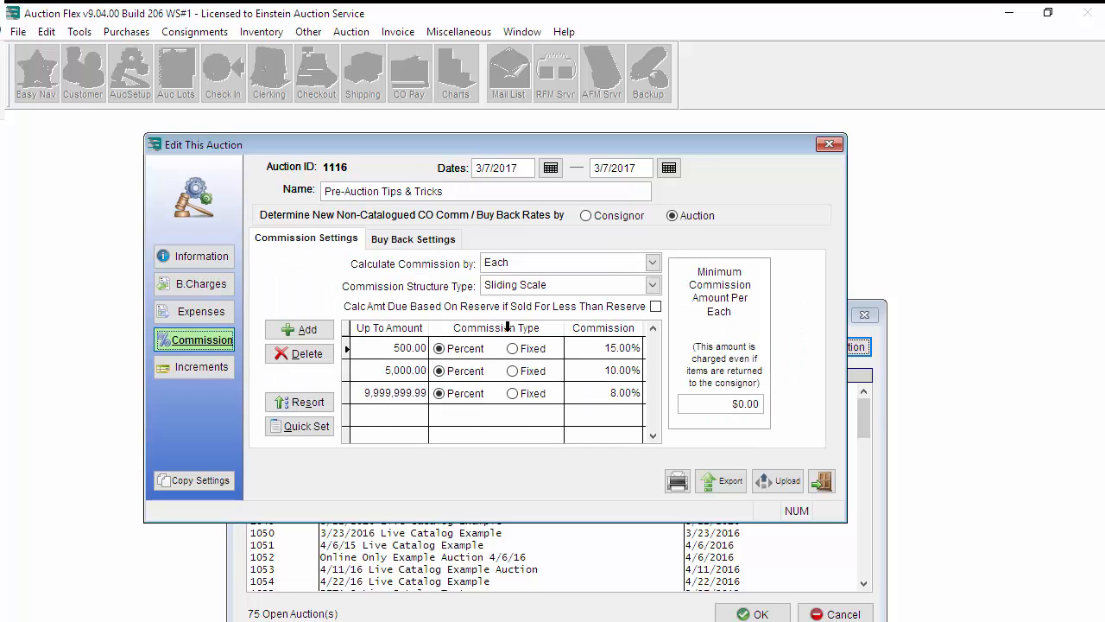
{"action": "left_click", "coordinate": [939, 620]}
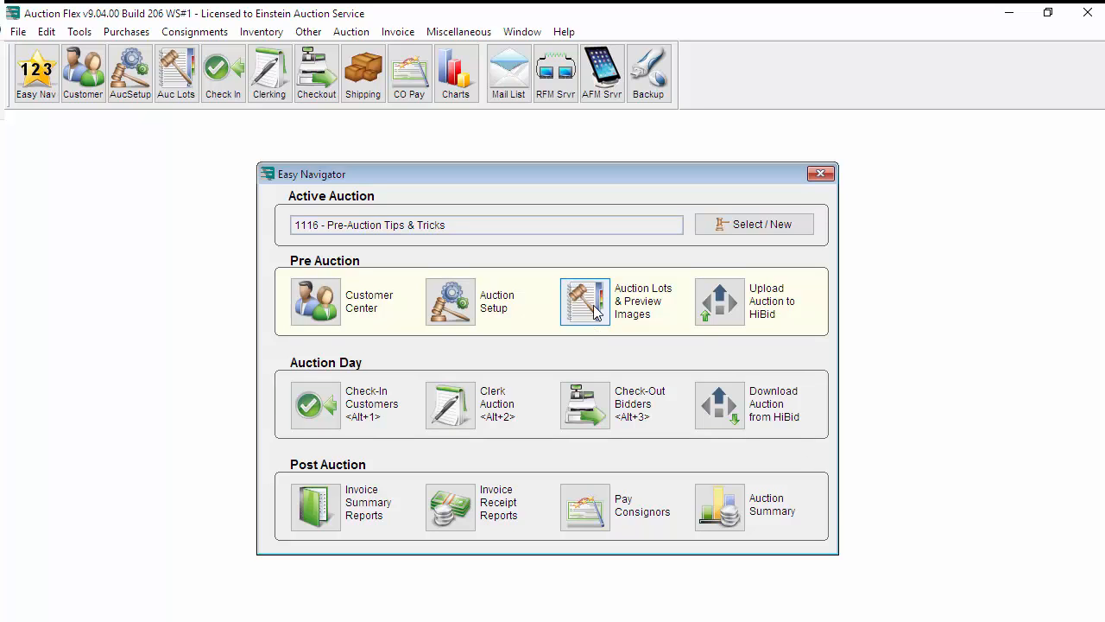
- Start lot 1 of the auction in Fast Entry with source code TEST and the default quantity
{"action": "left_click", "coordinate": [587, 297]}
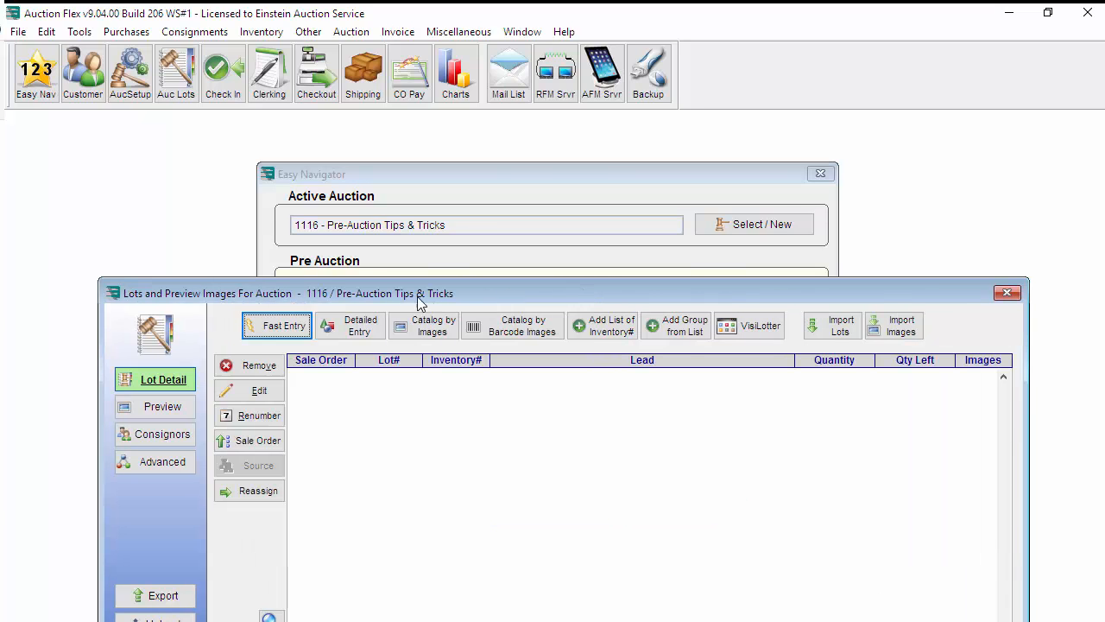
{"action": "left_click", "coordinate": [271, 325]}
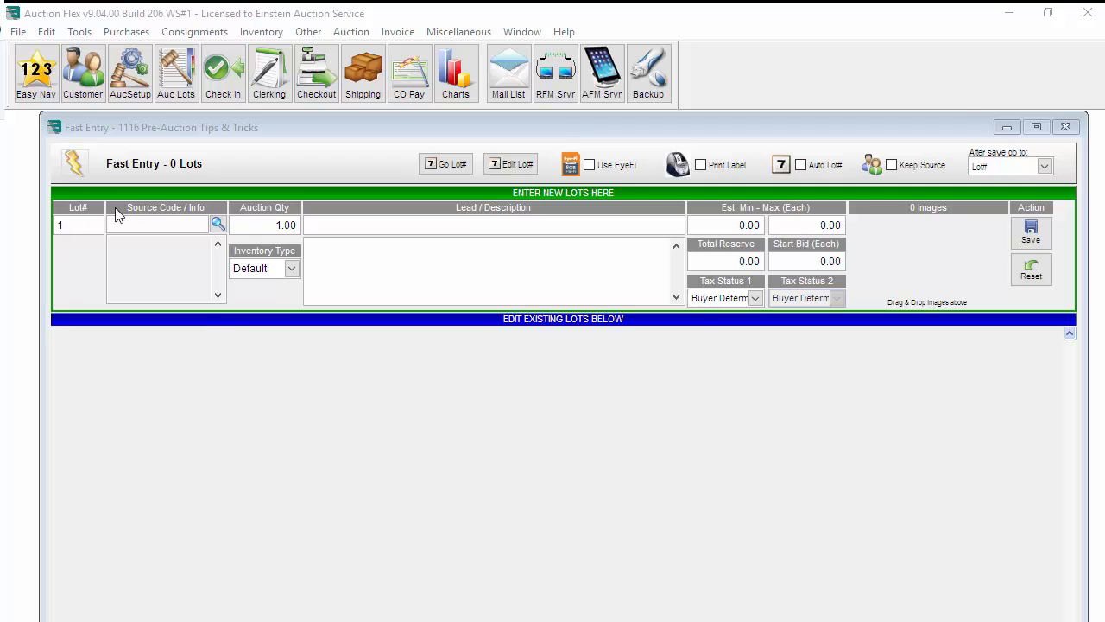
{"action": "left_click", "coordinate": [140, 222]}
{"action": "type", "text": "TEST"}
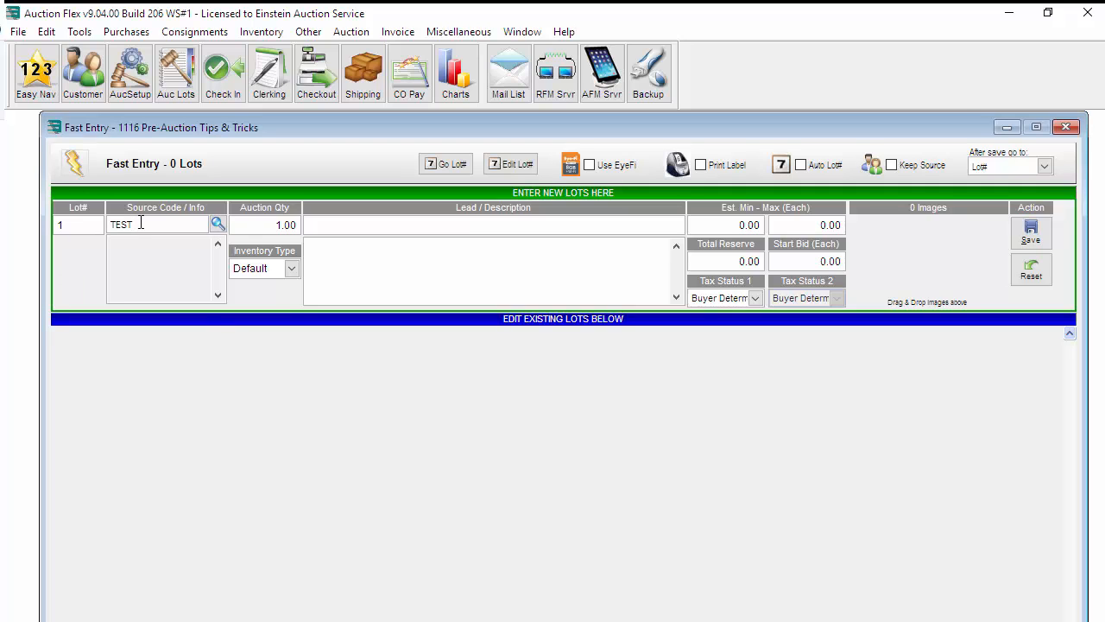
{"action": "key", "text": "Tab"}
{"action": "key", "text": "Tab"}
{"action": "key", "text": "Tab"}
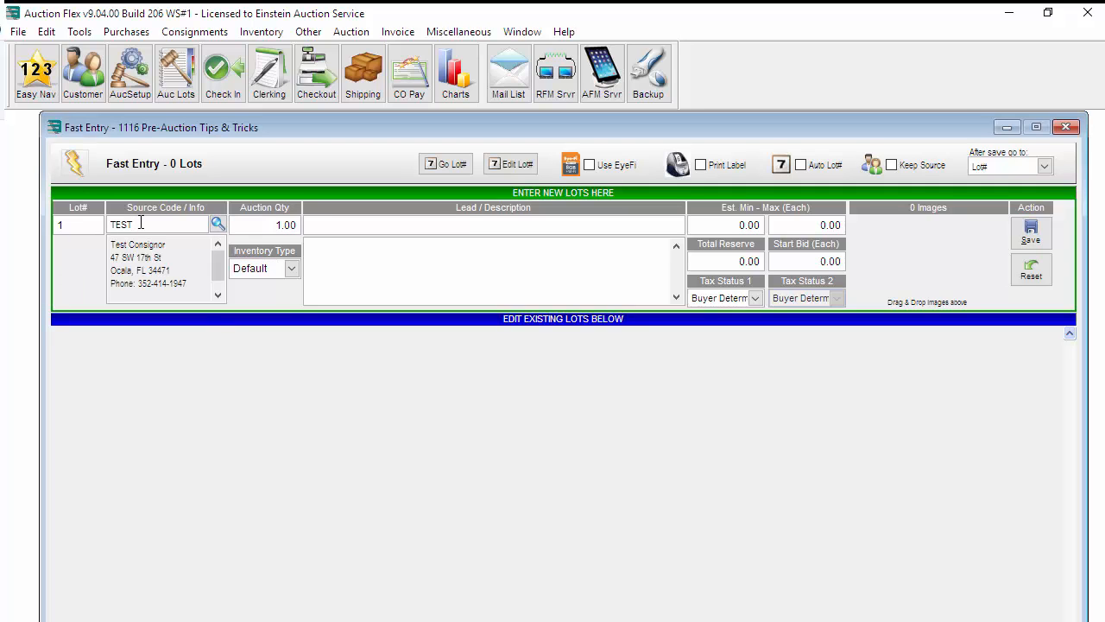
- Give the lot the lead "Vintage Typewriter Toy" and attach the typewriter picture to it
{"action": "type", "text": "Vintage Y"}
{"action": "type", "text": "ypewriter Toy"}
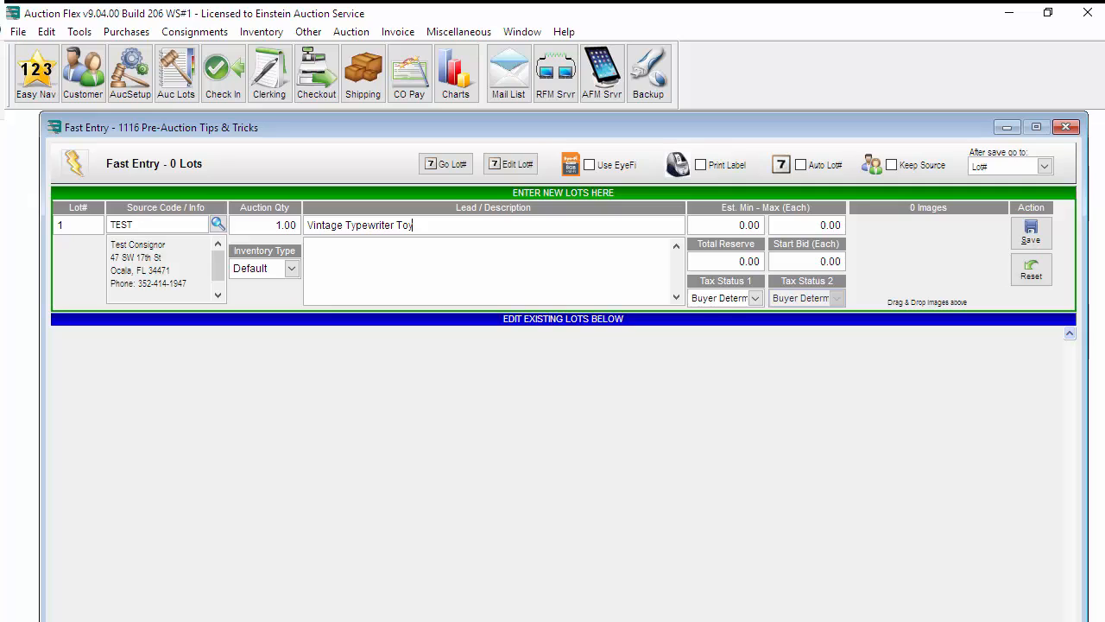
{"action": "left_click_drag", "start_coordinate": [821, 244], "coordinate": [880, 250]}
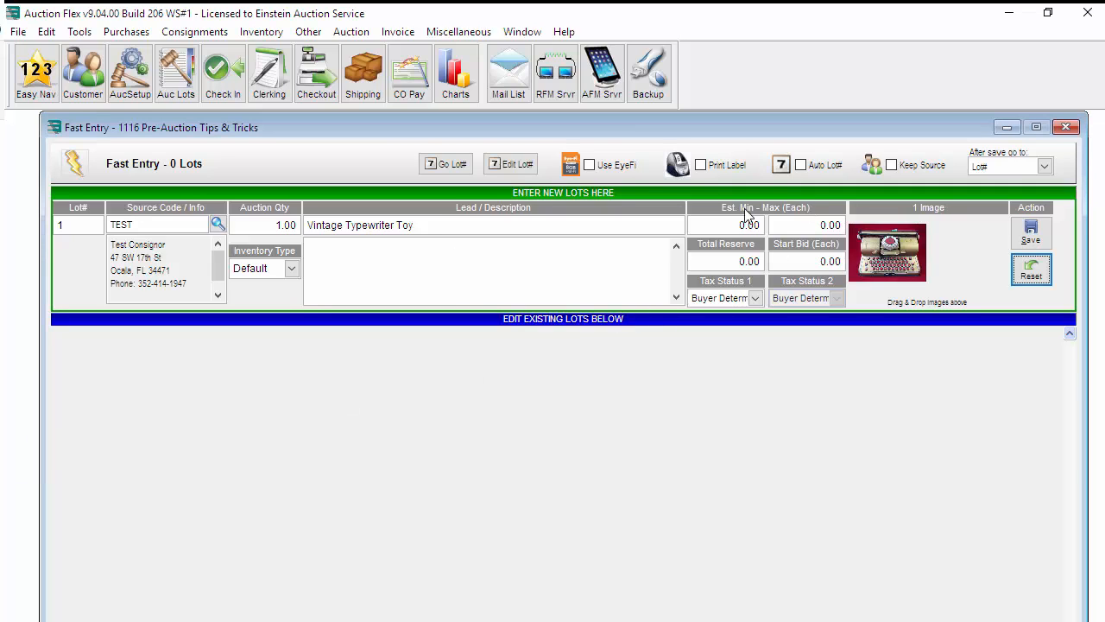
- Save the typewriter entry three times as lots 1, 2 and 3, and return to the lot list
{"action": "left_click", "coordinate": [1031, 231]}
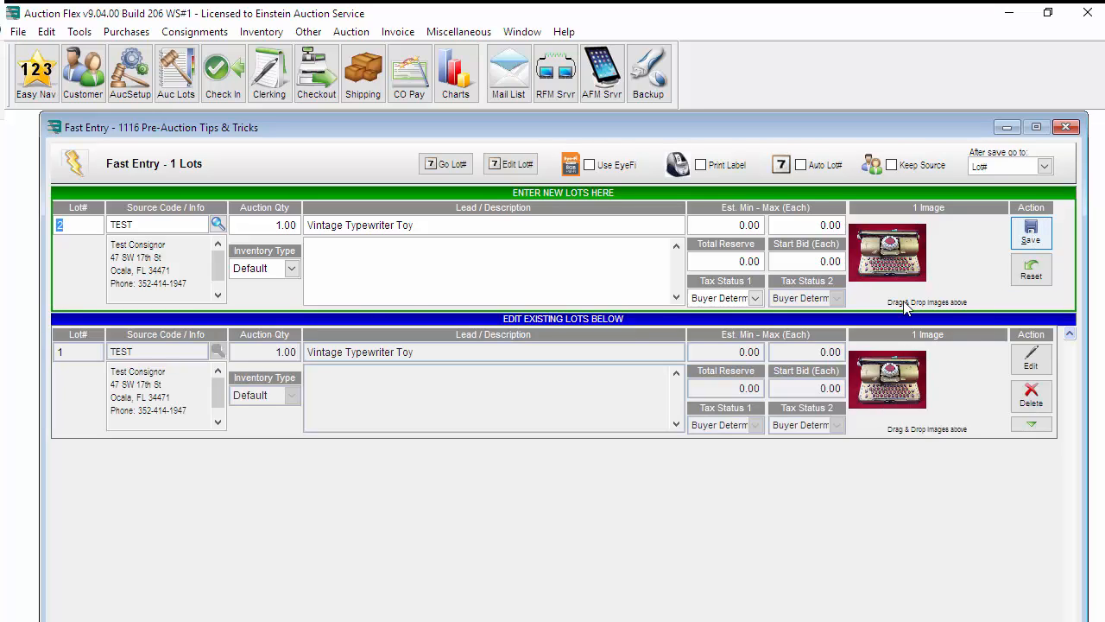
{"action": "left_click", "coordinate": [1030, 233]}
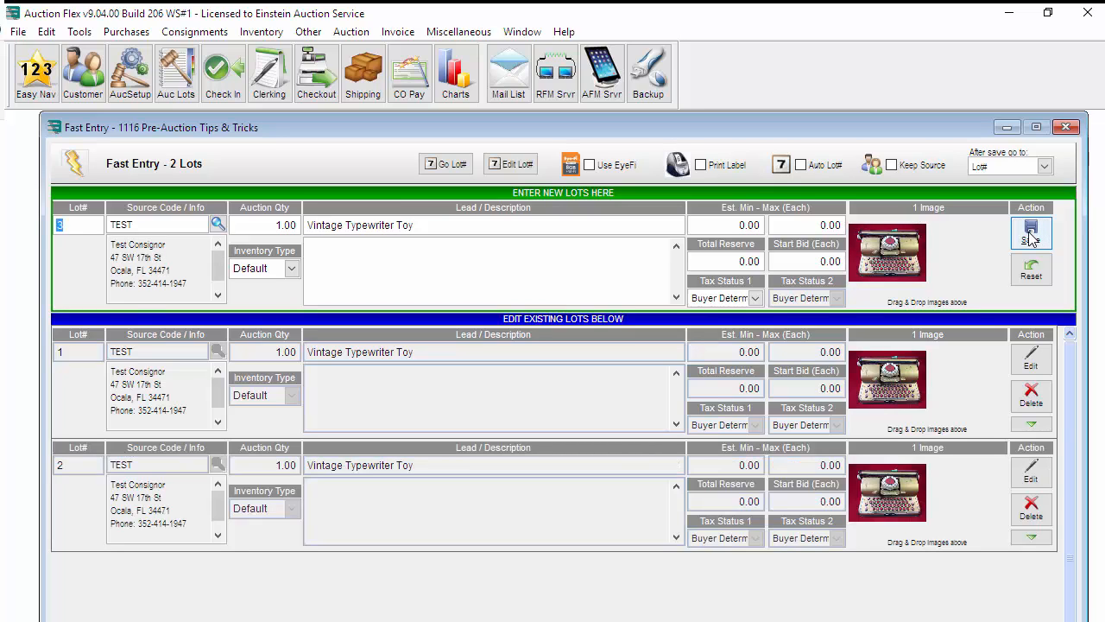
{"action": "left_click", "coordinate": [1031, 233]}
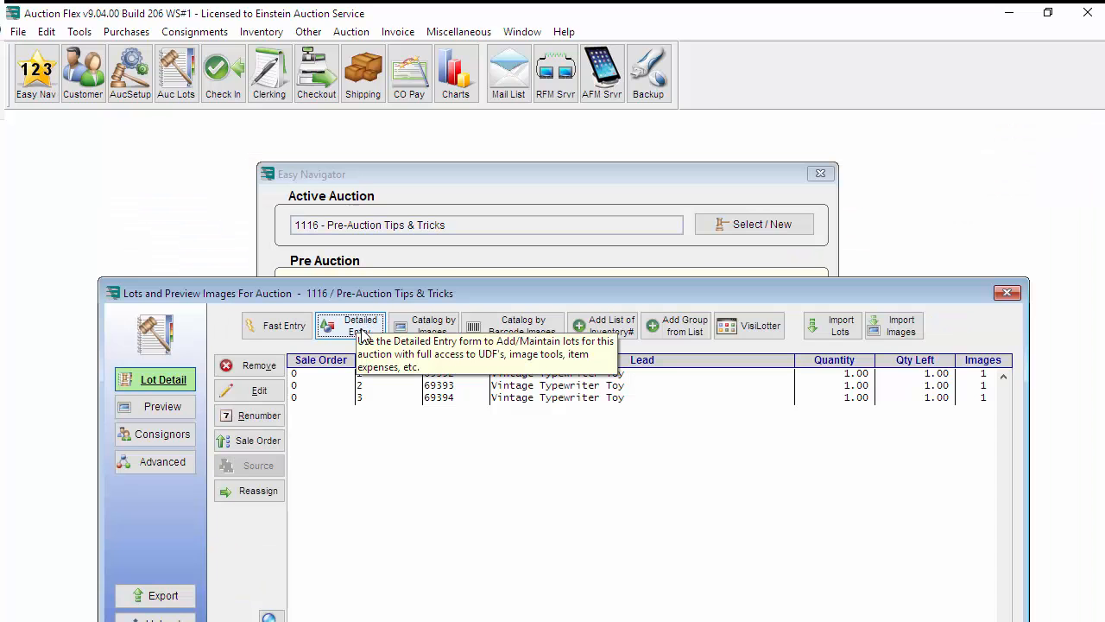
- Add lots 4, 5 and 6 through Detailed Entry as copies for consignor TEST with auto-assigned inventory numbers, and close the form
{"action": "left_click", "coordinate": [356, 321]}
{"action": "left_click_drag", "start_coordinate": [379, 122], "coordinate": [438, 139]}
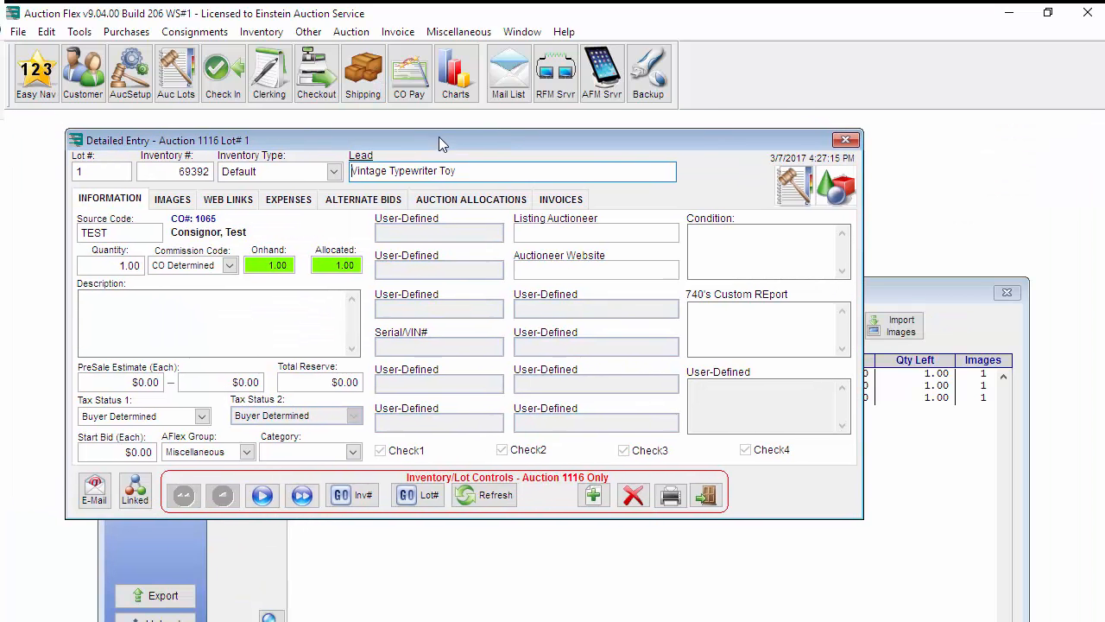
{"action": "left_click", "coordinate": [593, 497]}
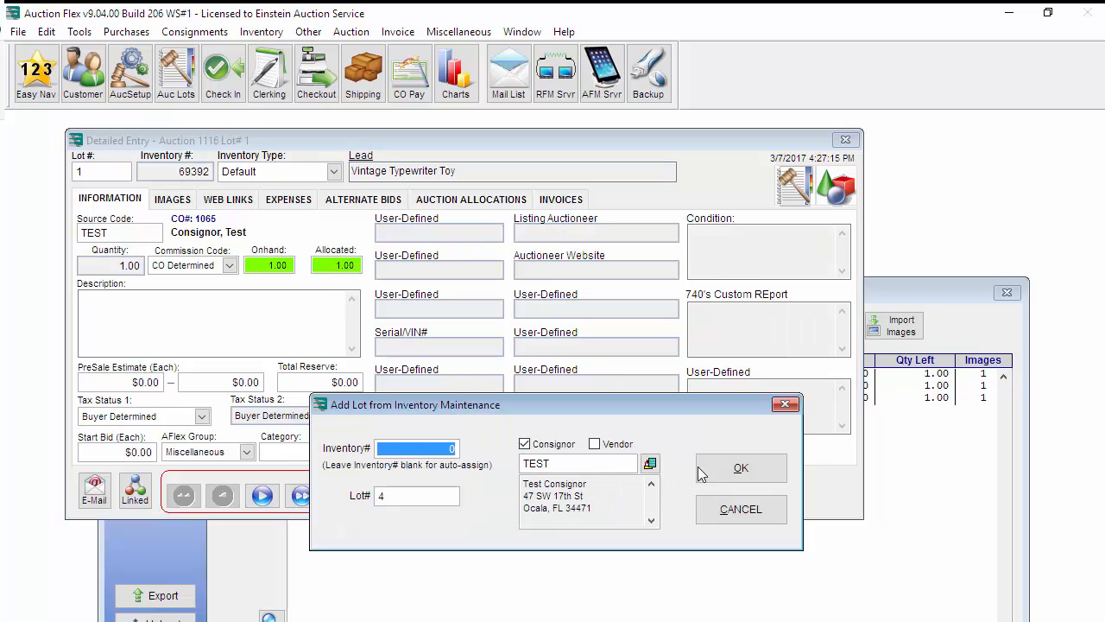
{"action": "left_click", "coordinate": [769, 467]}
{"action": "left_click", "coordinate": [593, 495]}
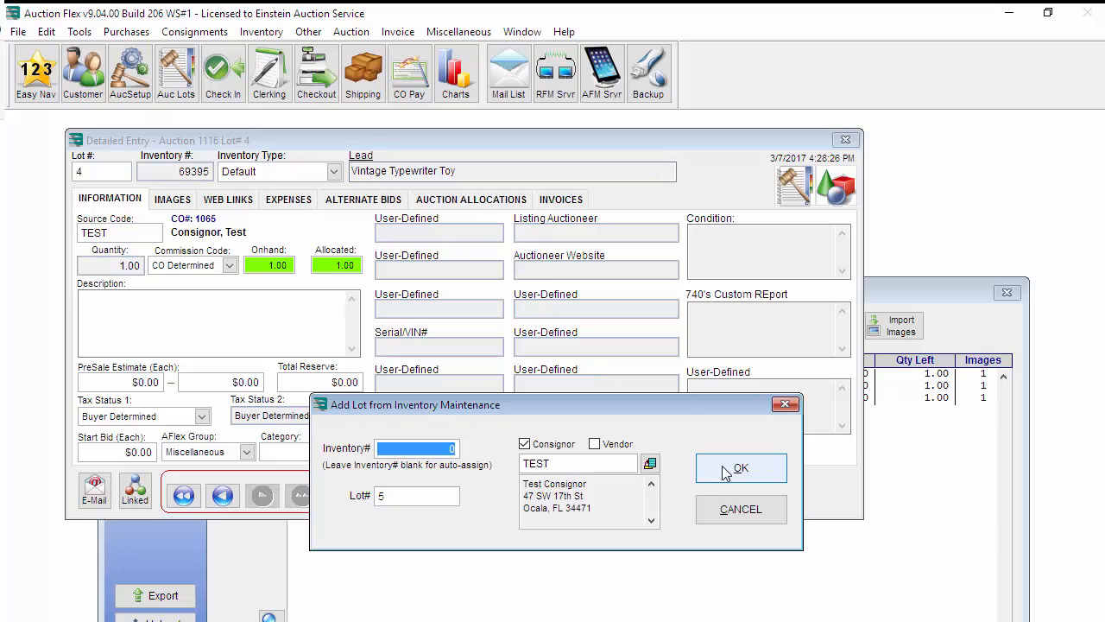
{"action": "left_click", "coordinate": [748, 468]}
{"action": "left_click", "coordinate": [593, 495]}
{"action": "left_click", "coordinate": [752, 470]}
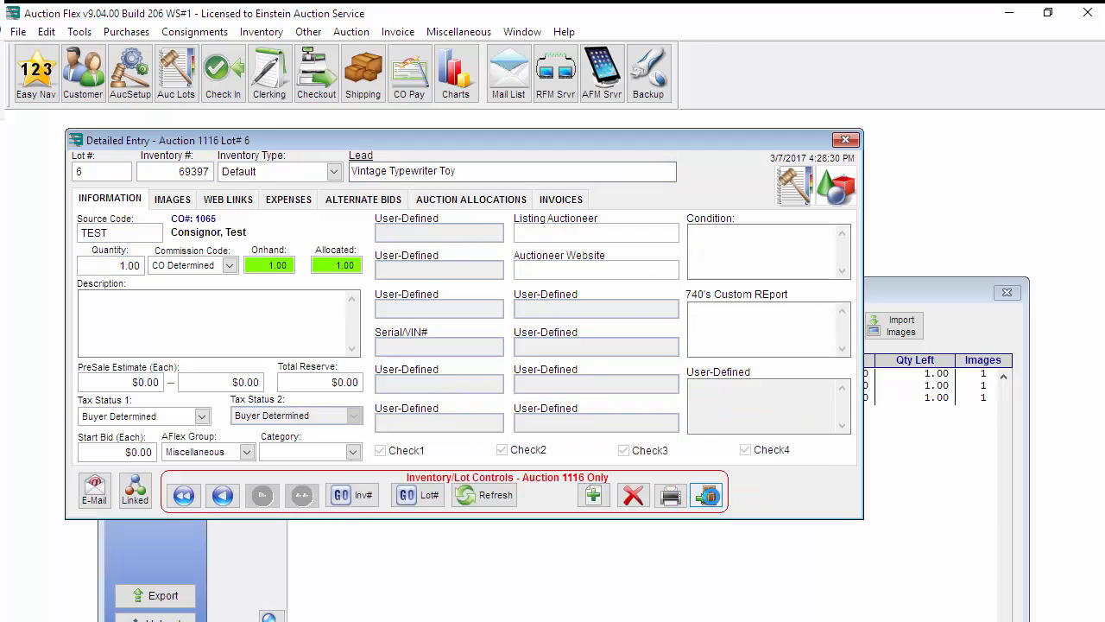
{"action": "left_click", "coordinate": [706, 496]}
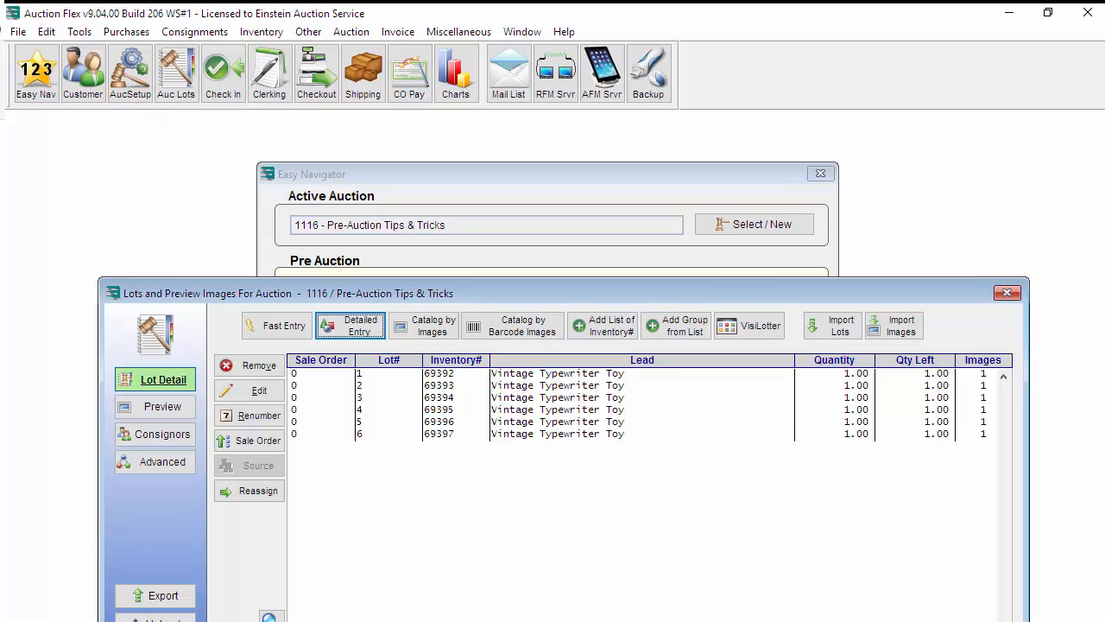
- Leave the auction's lot list and create a mailing list named "First Time Bidder Mailing", closing its maintenance form
{"action": "key", "text": "Escape"}
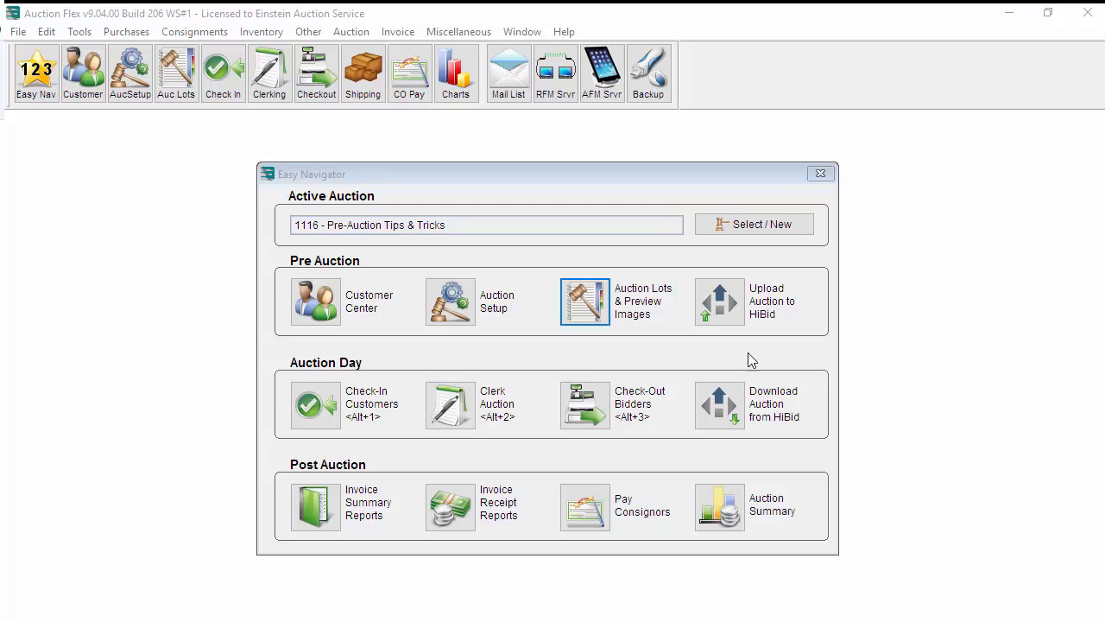
{"action": "left_click", "coordinate": [509, 74]}
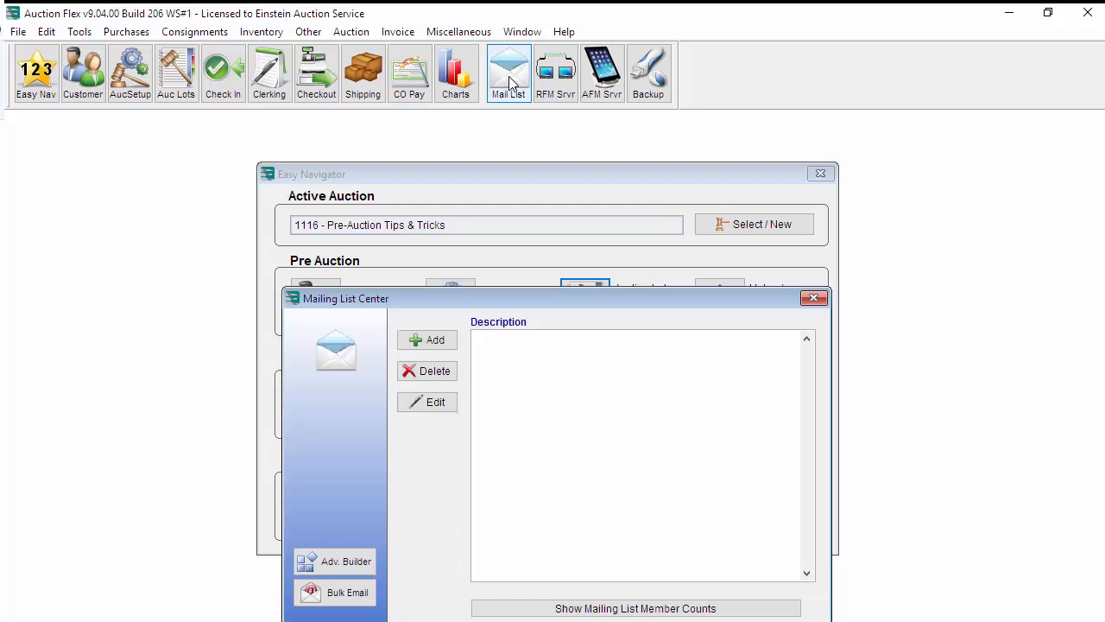
{"action": "left_click", "coordinate": [436, 342]}
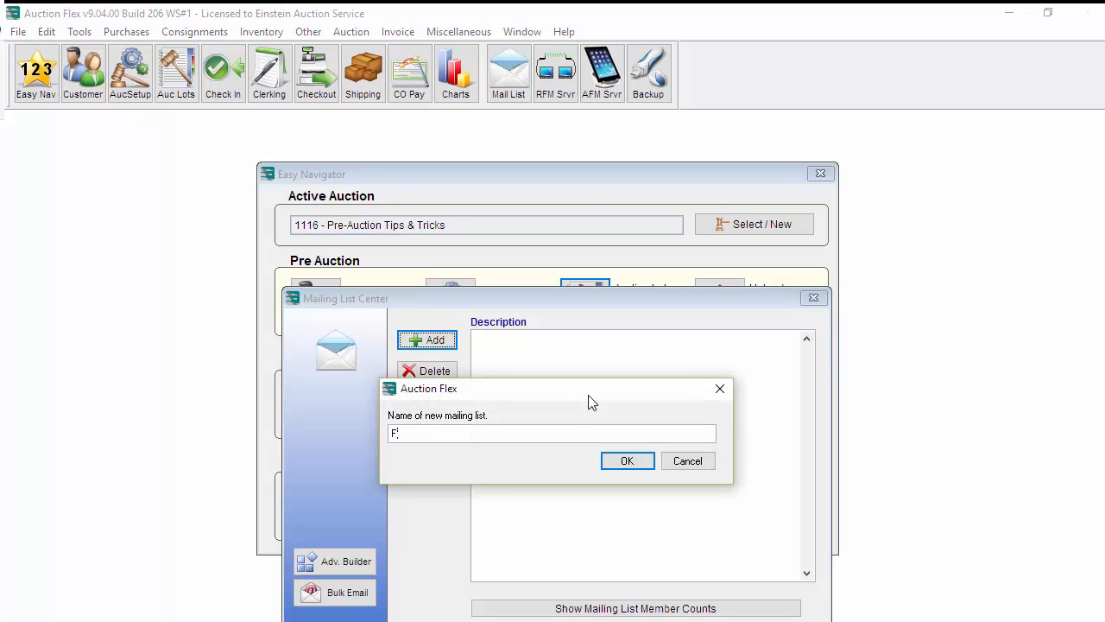
{"action": "type", "text": "First Time Bidder Mailing"}
{"action": "left_click", "coordinate": [628, 462]}
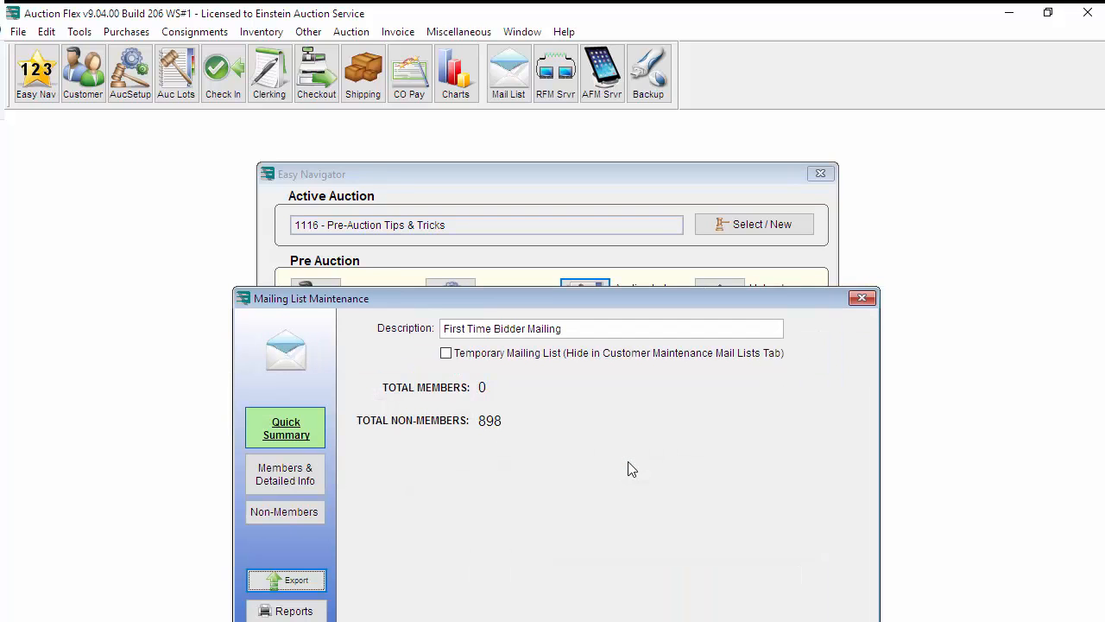
{"action": "left_click", "coordinate": [861, 298]}
- Add only the first-time buyers of auction 935, Bidopia Sample Auction, to First Time Bidder Mailing with the advanced builder's auction attendance criteria
{"action": "left_click", "coordinate": [537, 340]}
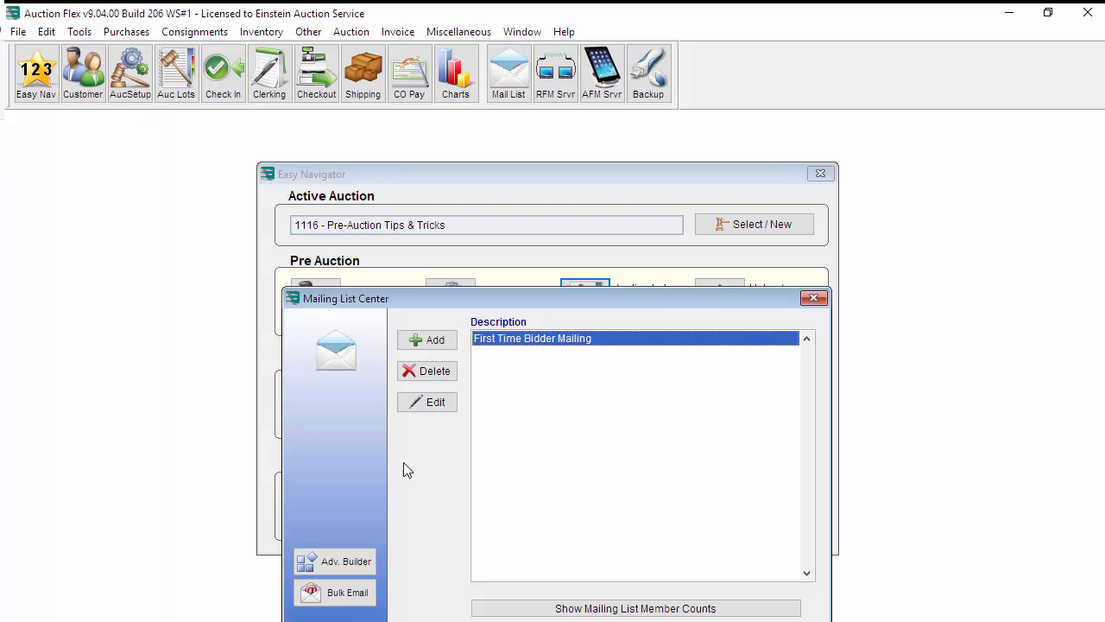
{"action": "left_click", "coordinate": [353, 563]}
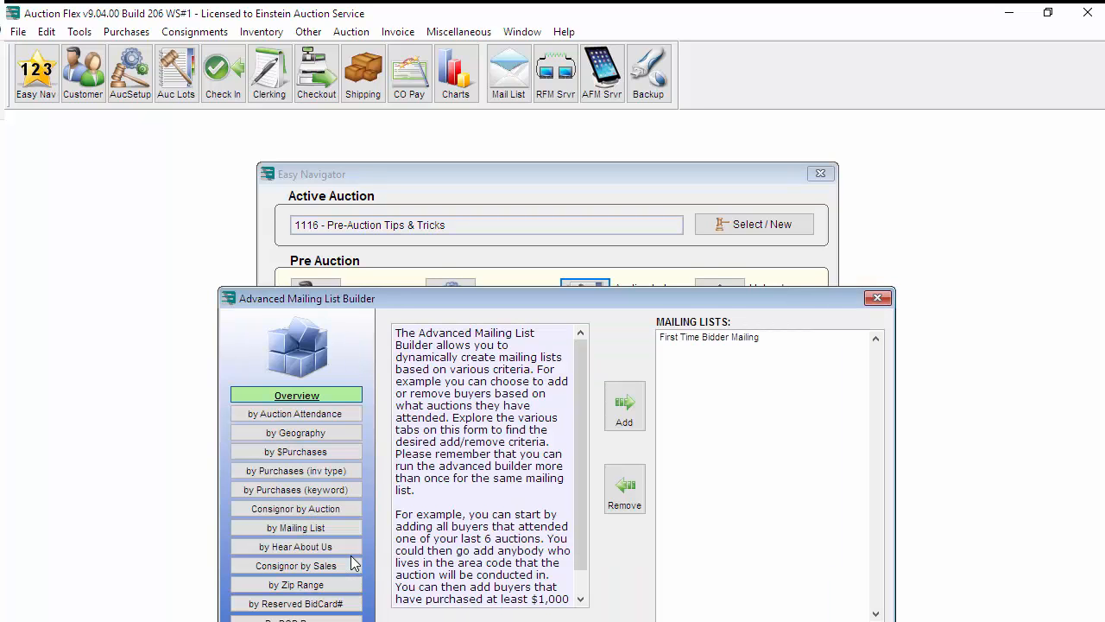
{"action": "left_click", "coordinate": [297, 418]}
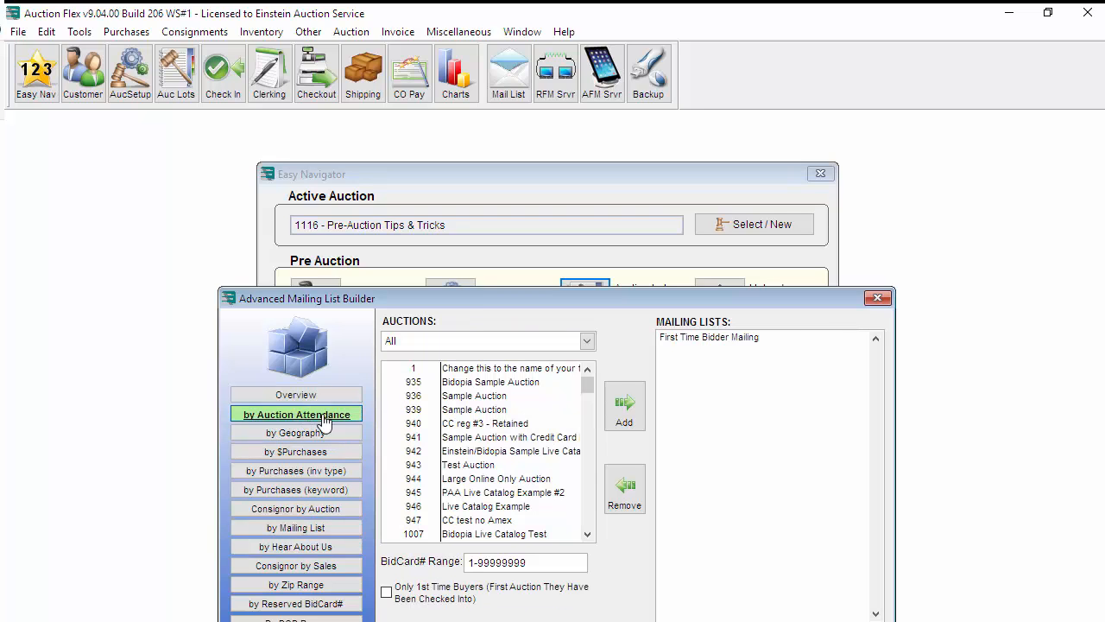
{"action": "left_click", "coordinate": [473, 385]}
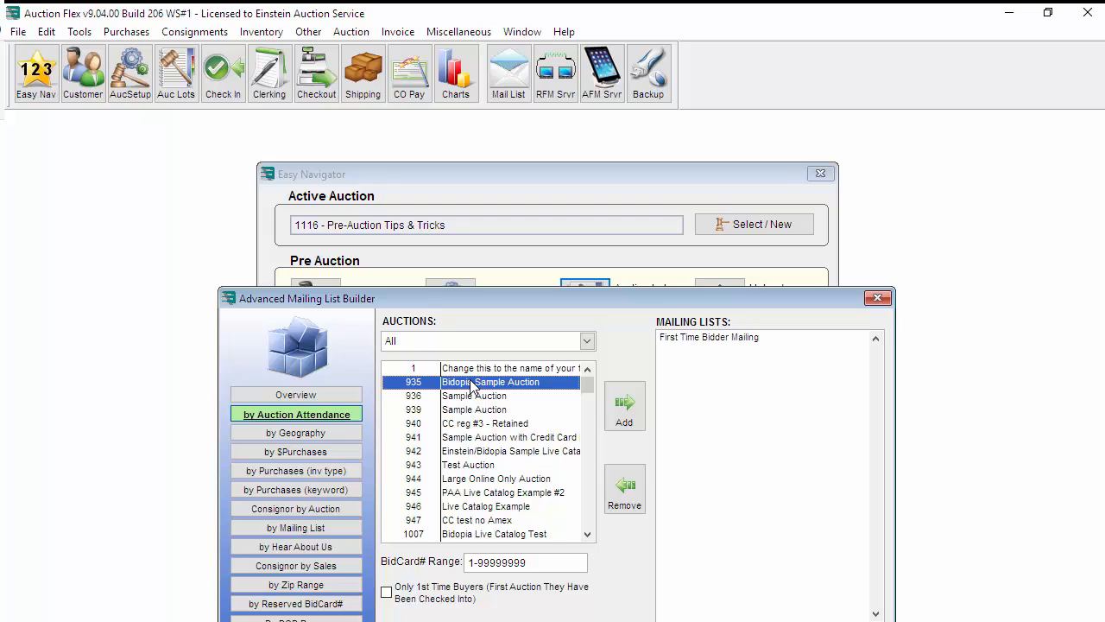
{"action": "left_click", "coordinate": [421, 599]}
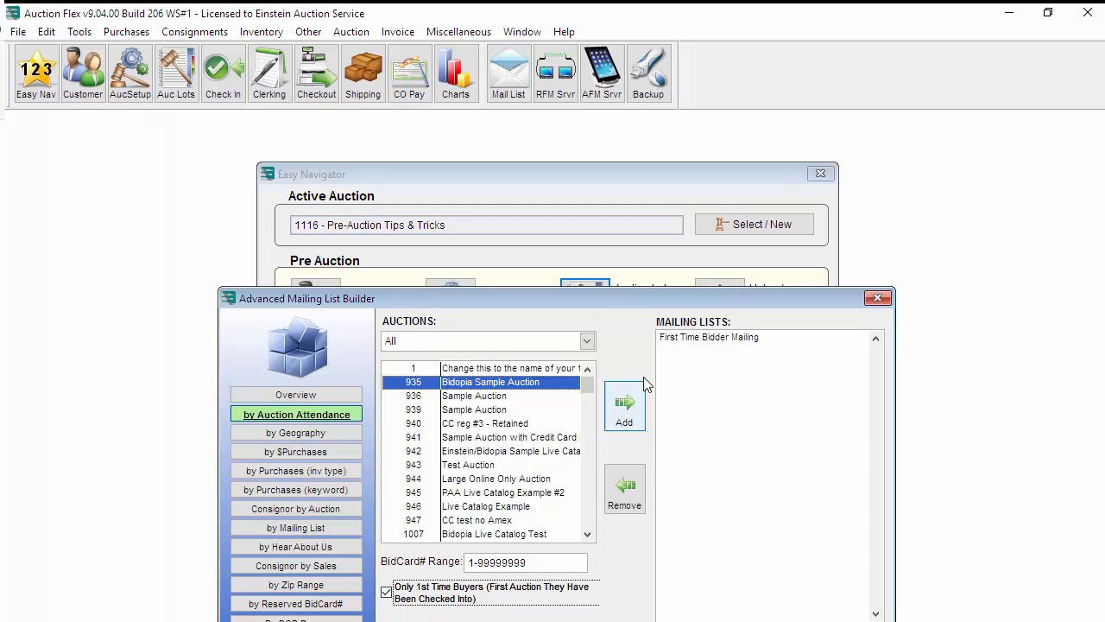
{"action": "left_click", "coordinate": [682, 339]}
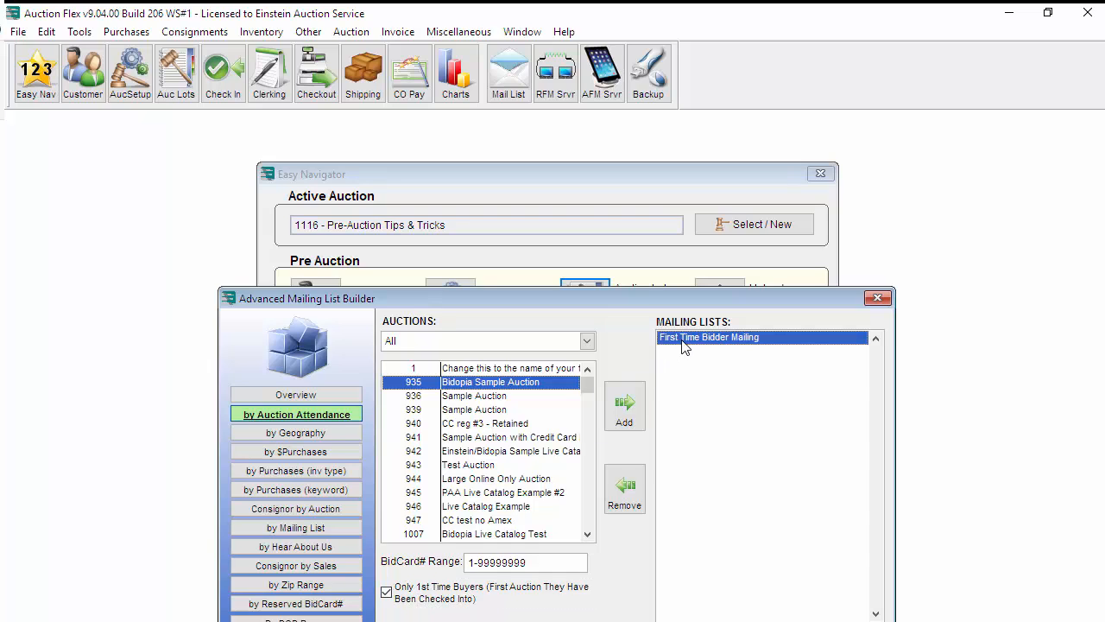
{"action": "left_click", "coordinate": [628, 417]}
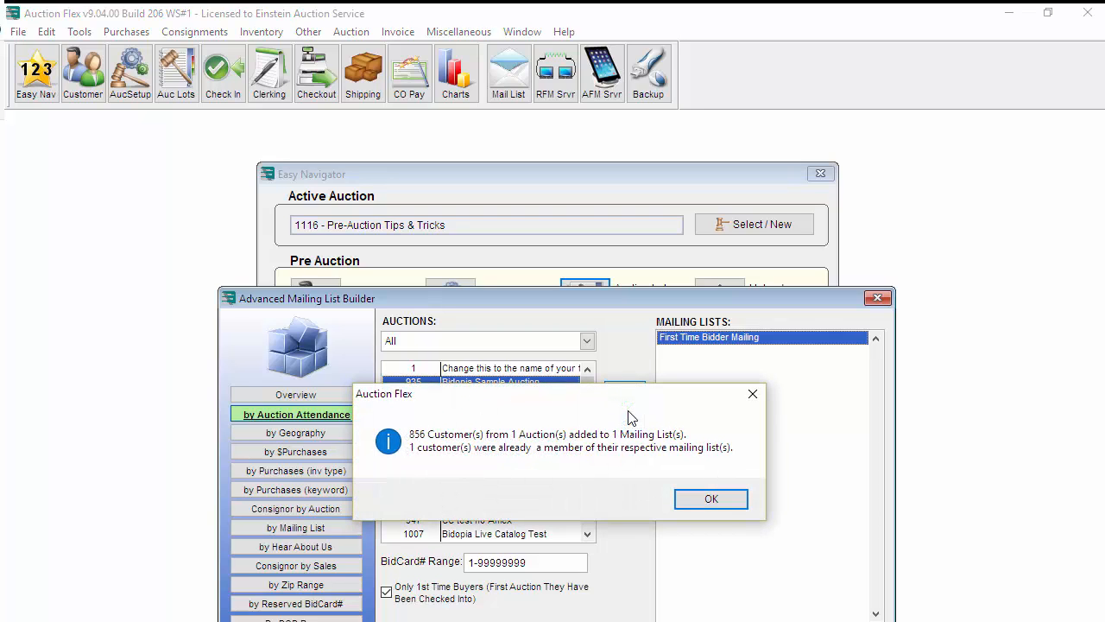
{"action": "left_click", "coordinate": [708, 500]}
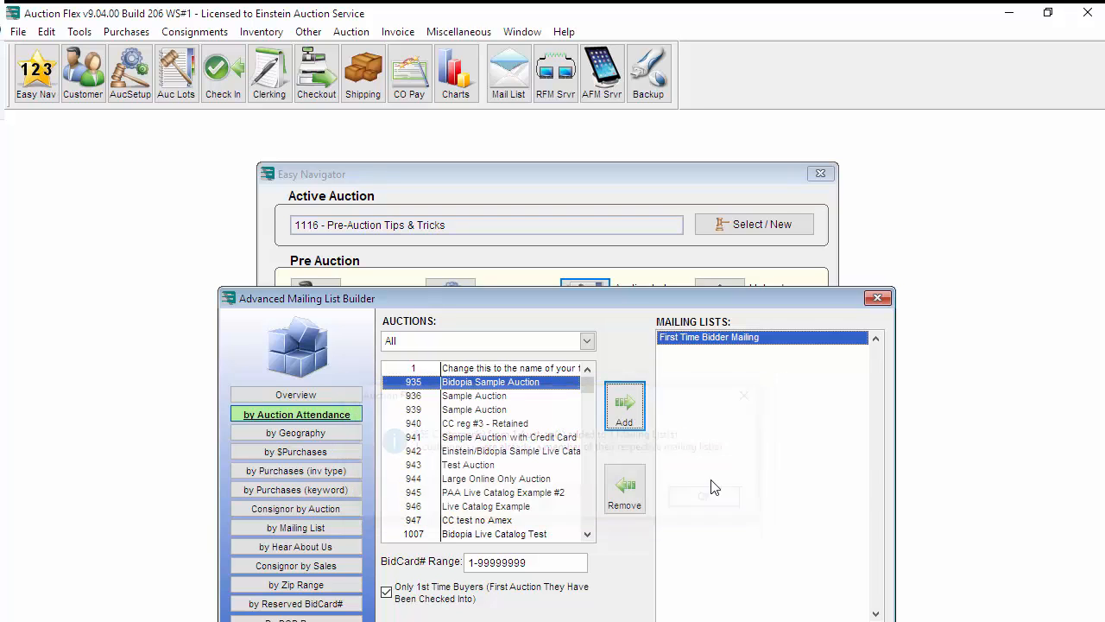
{"action": "left_click", "coordinate": [888, 298]}
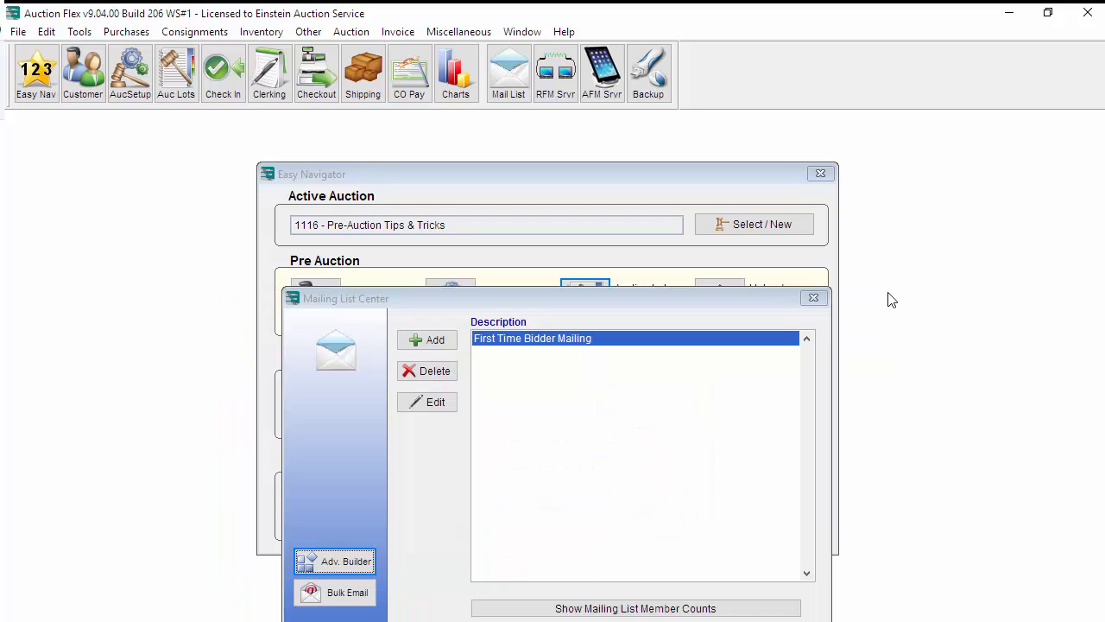
- Open First Time Bidder Mailing to review its summary and available standard reports, and return to the mailing lists
{"action": "left_click", "coordinate": [543, 344]}
{"action": "double_click", "coordinate": [543, 341]}
{"action": "left_click", "coordinate": [302, 610]}
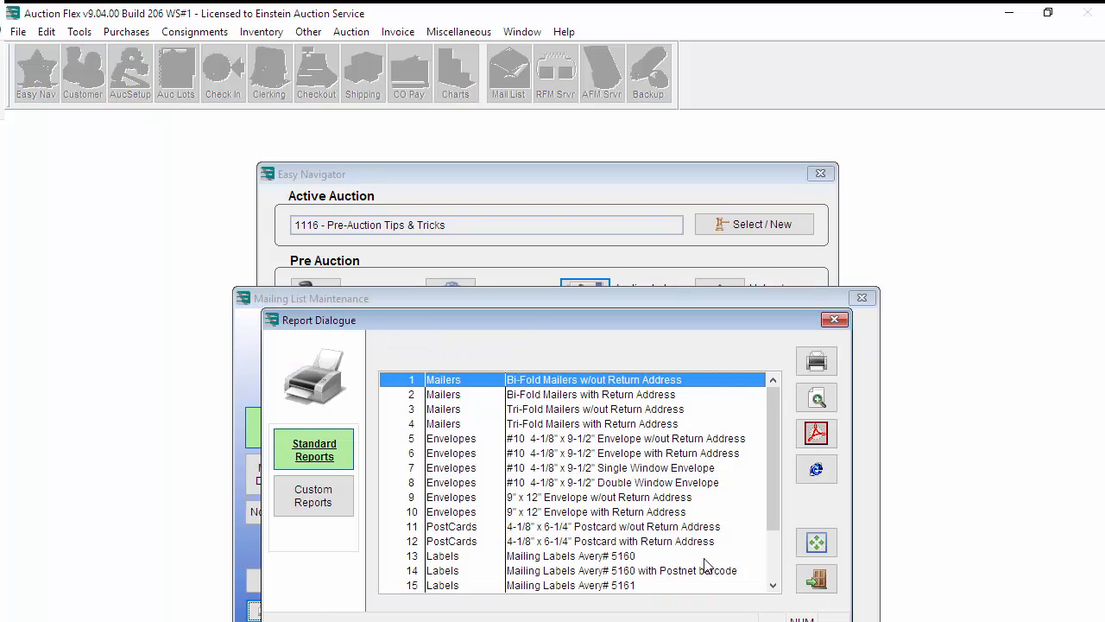
{"action": "left_click", "coordinate": [816, 579]}
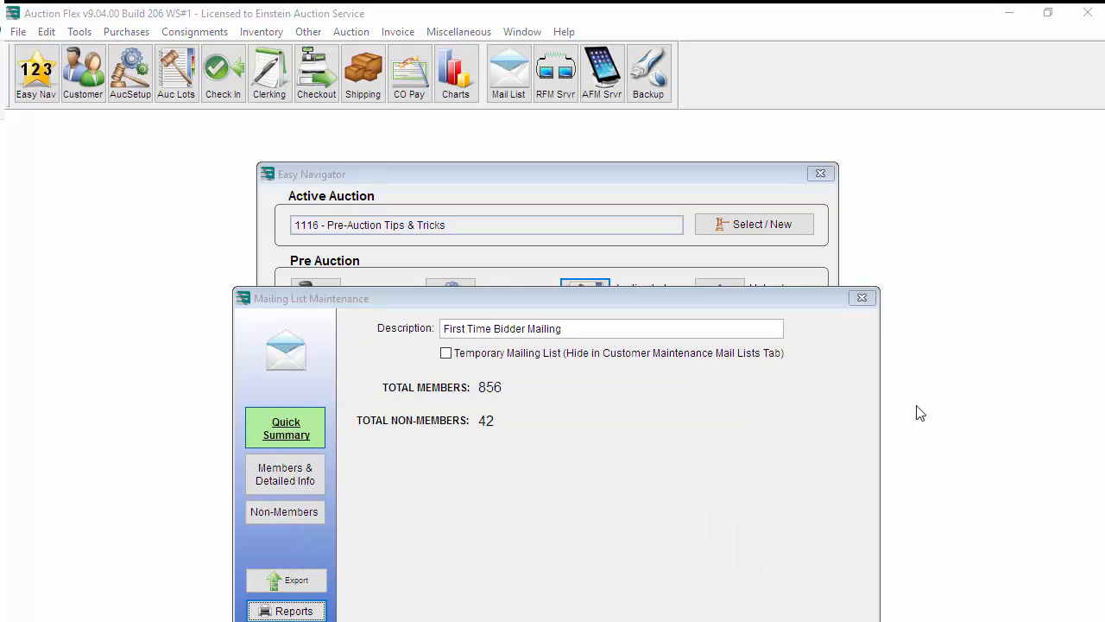
{"action": "left_click", "coordinate": [861, 297]}
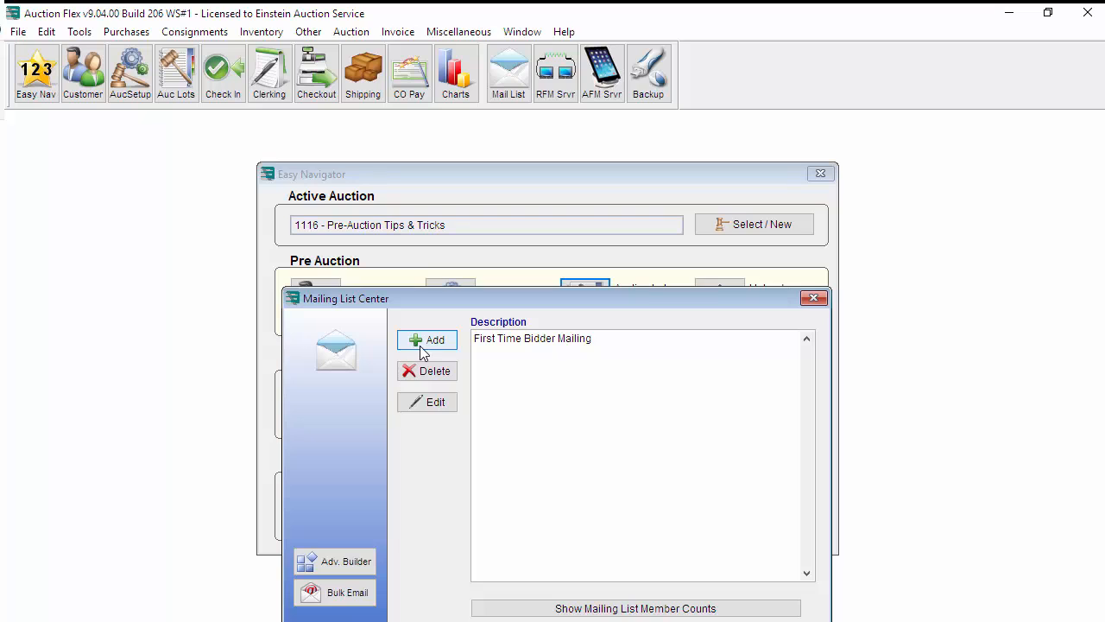
- Create another mailing list named "March Birthday Mailing List" and close its maintenance form
{"action": "left_click", "coordinate": [420, 349]}
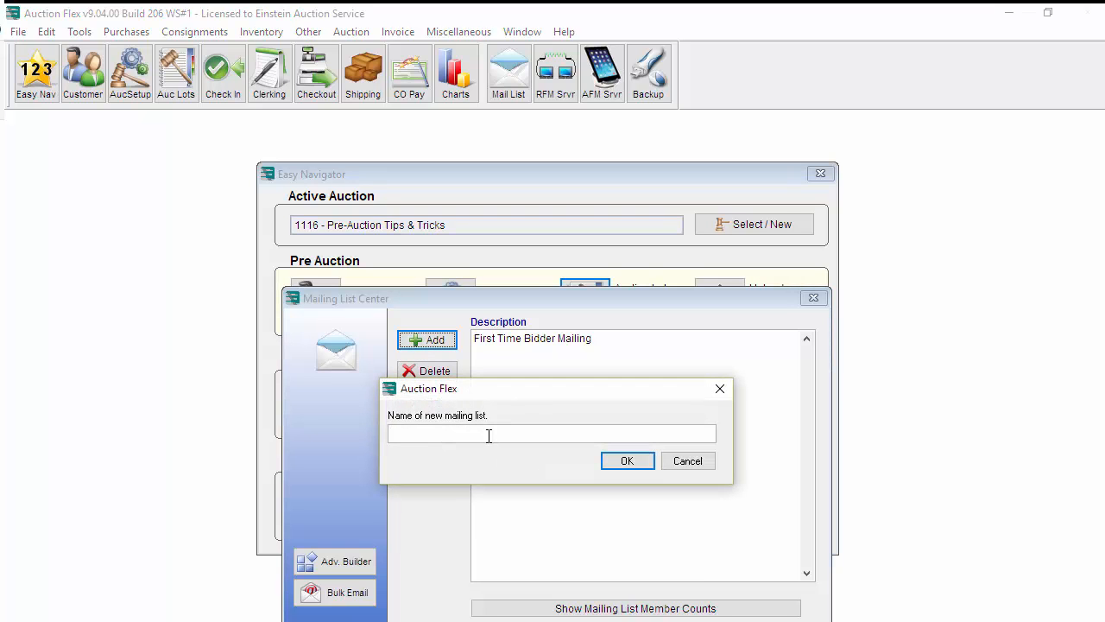
{"action": "type", "text": "March Birthc"}
{"action": "type", "text": "ay Mailing List"}
{"action": "left_click", "coordinate": [638, 461]}
{"action": "left_click", "coordinate": [864, 297]}
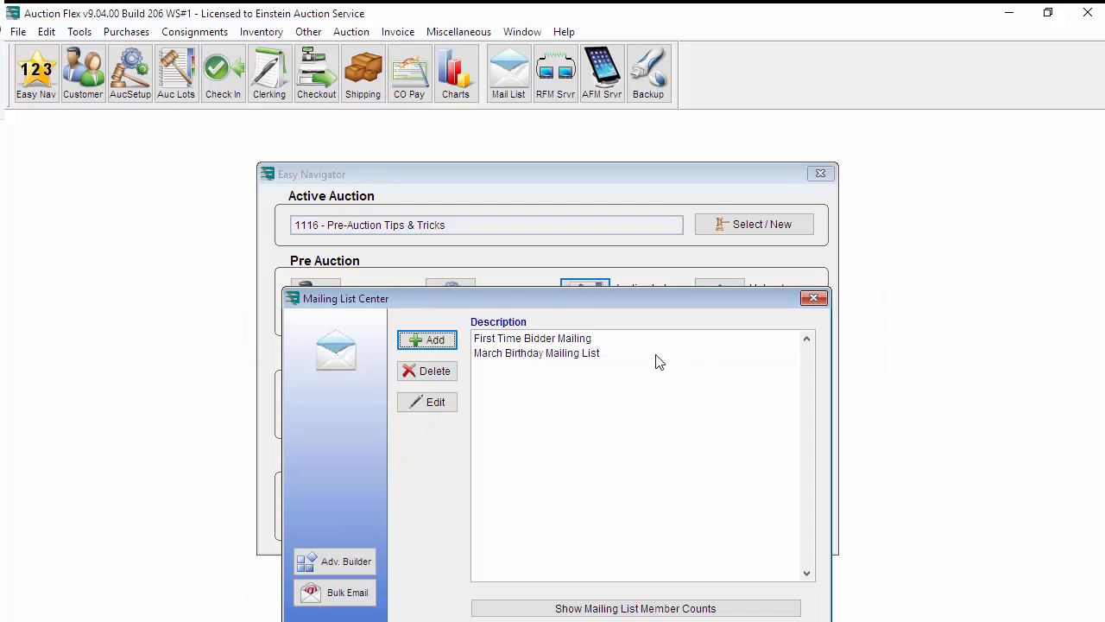
- Set the advanced builder's date-of-birth range to 3/1/2017 through 3/31/2017
{"action": "left_click", "coordinate": [559, 359]}
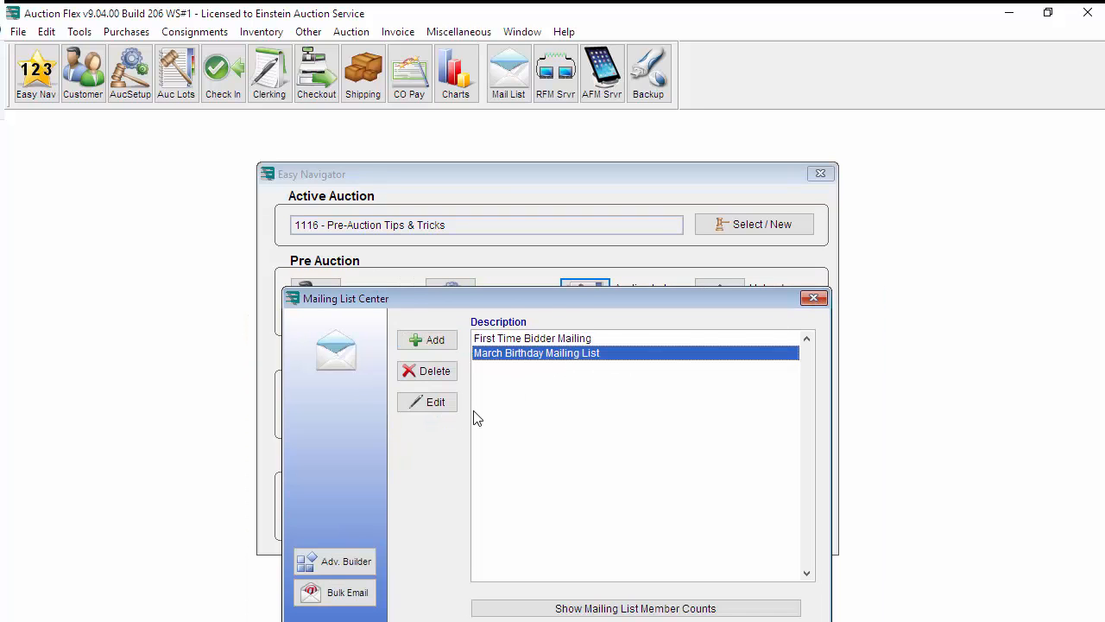
{"action": "left_click", "coordinate": [357, 571]}
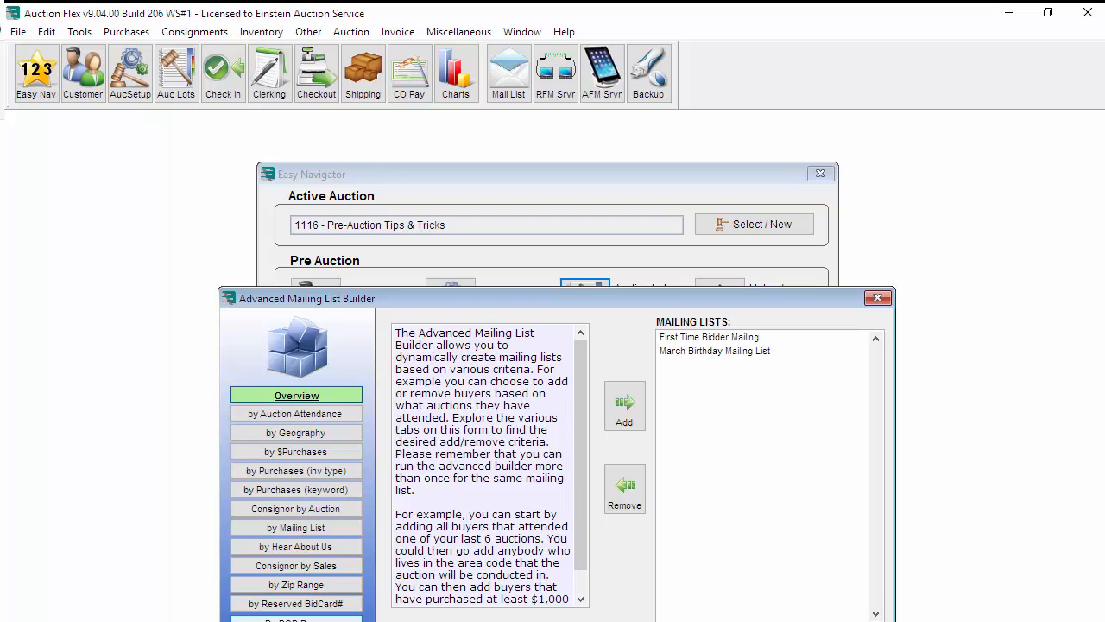
{"action": "left_click", "coordinate": [296, 620]}
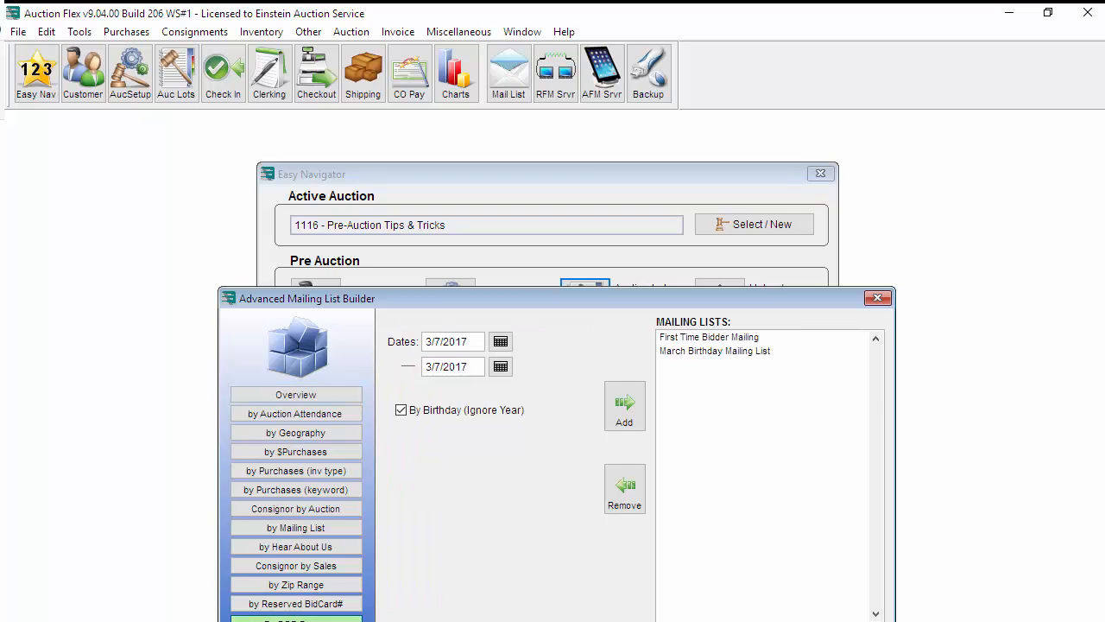
{"action": "left_click", "coordinate": [500, 341]}
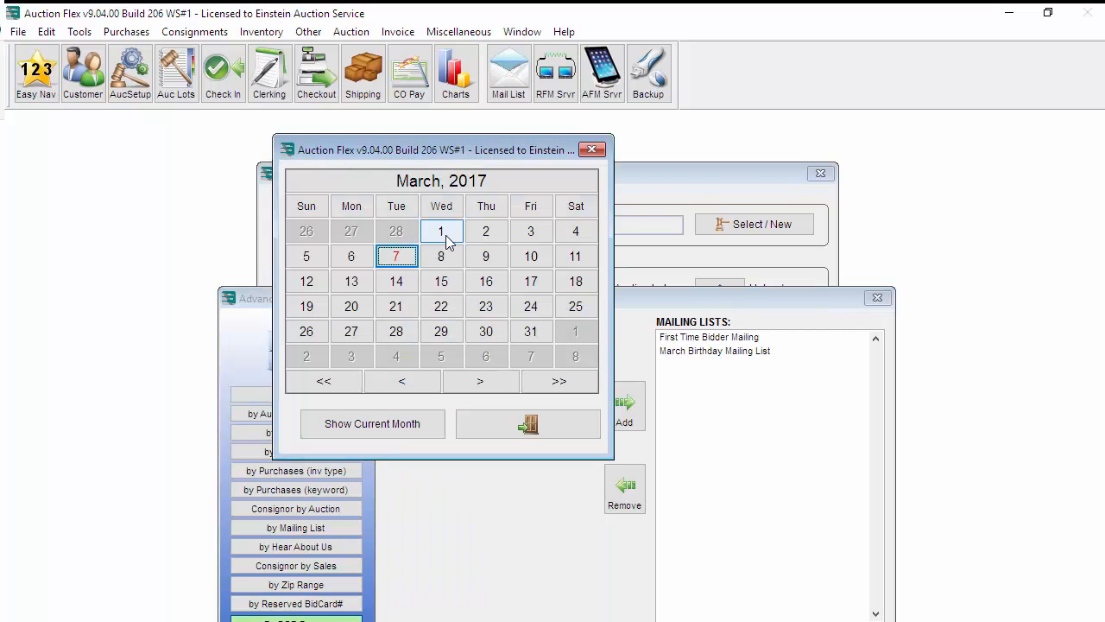
{"action": "left_click", "coordinate": [441, 231]}
{"action": "left_click", "coordinate": [499, 366]}
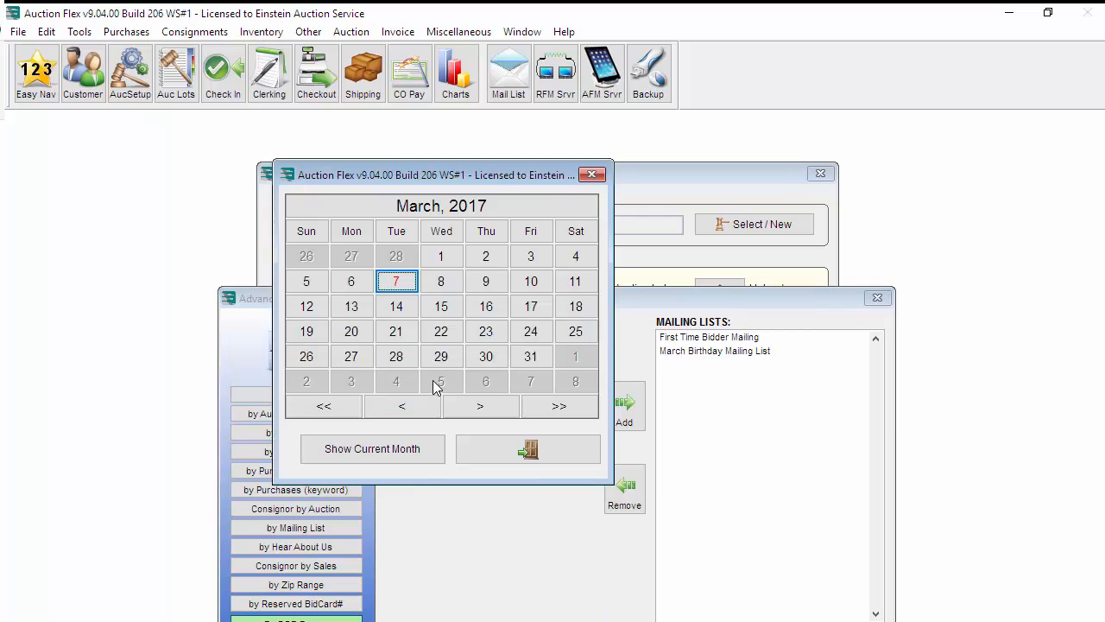
{"action": "left_click", "coordinate": [548, 359]}
- Add the customers matching the birthday range to March Birthday Mailing List, and close the builder and the Mailing List Center
{"action": "left_click", "coordinate": [699, 352]}
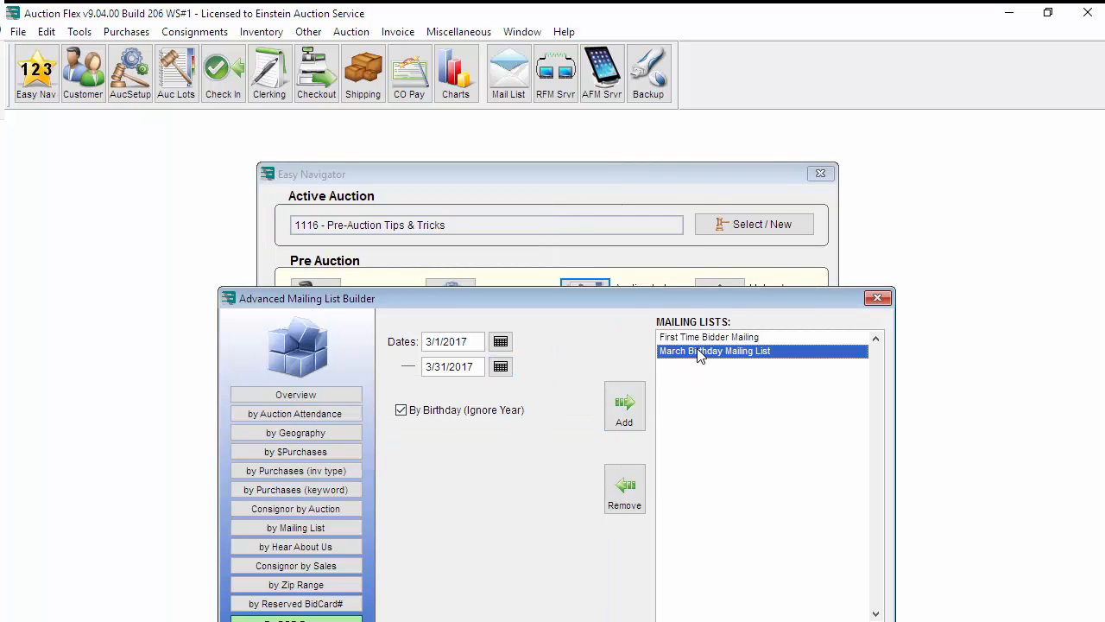
{"action": "left_click", "coordinate": [631, 415]}
{"action": "left_click", "coordinate": [701, 507]}
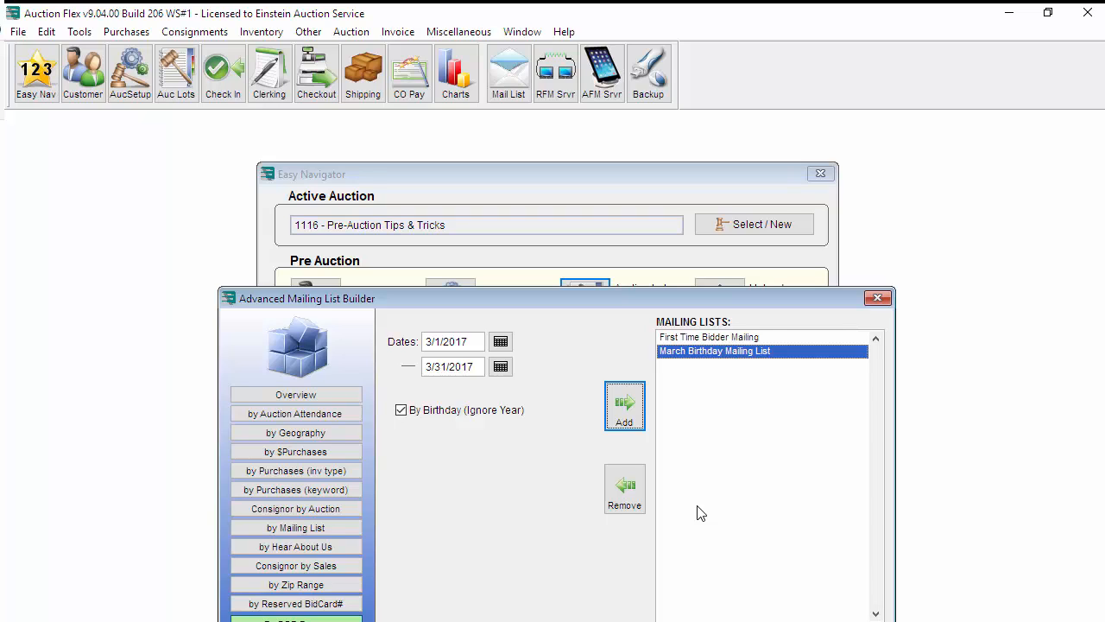
{"action": "left_click", "coordinate": [1017, 619]}
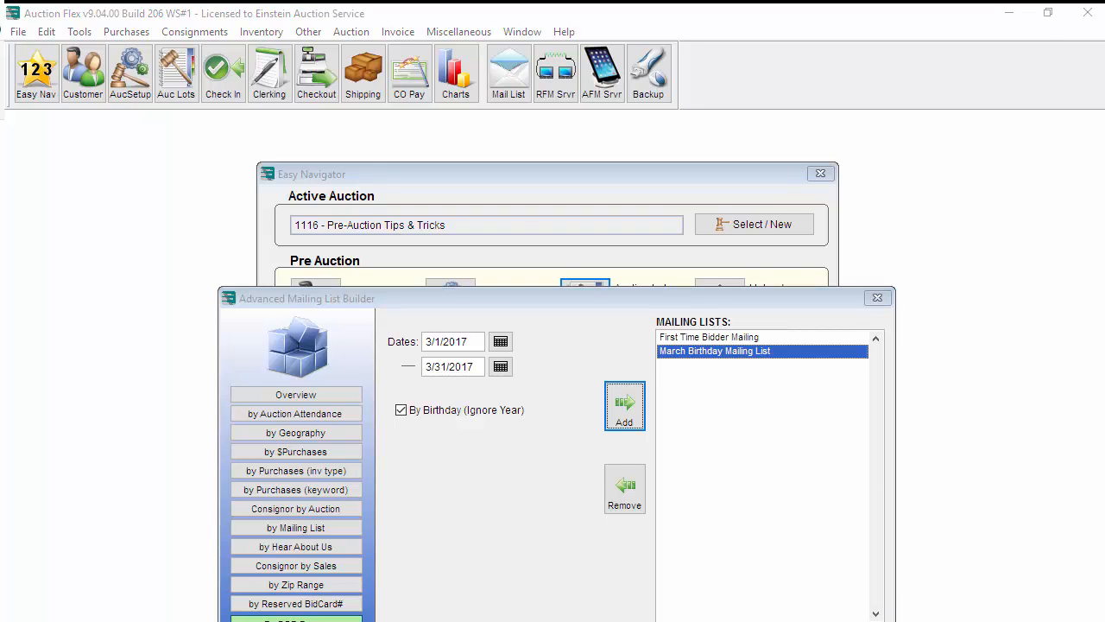
{"action": "left_click", "coordinate": [876, 298]}
{"action": "left_click", "coordinate": [822, 298]}
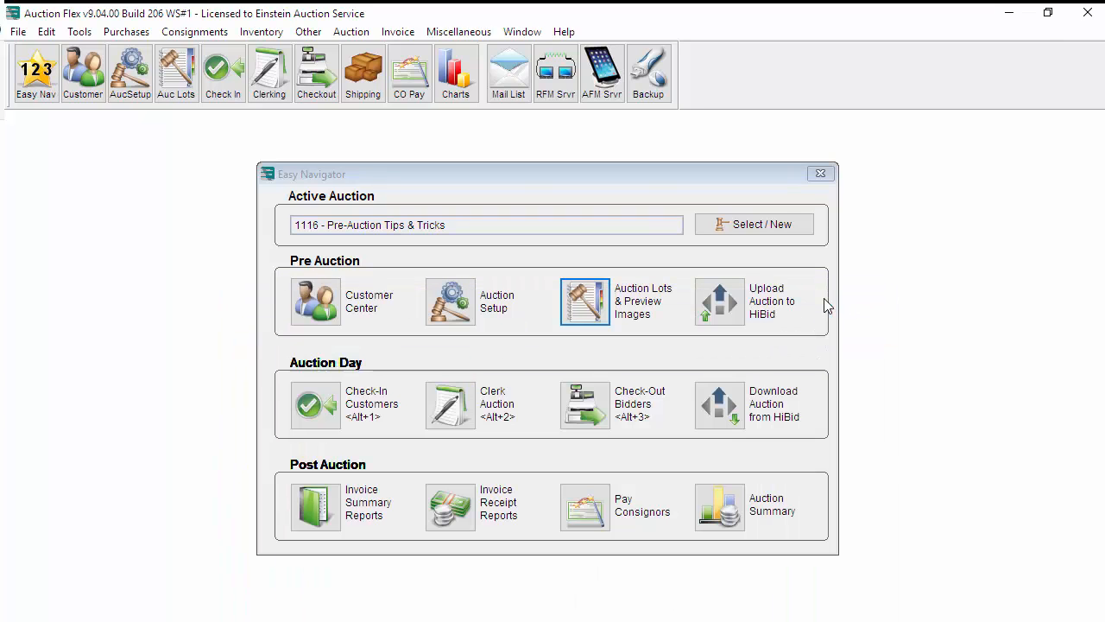